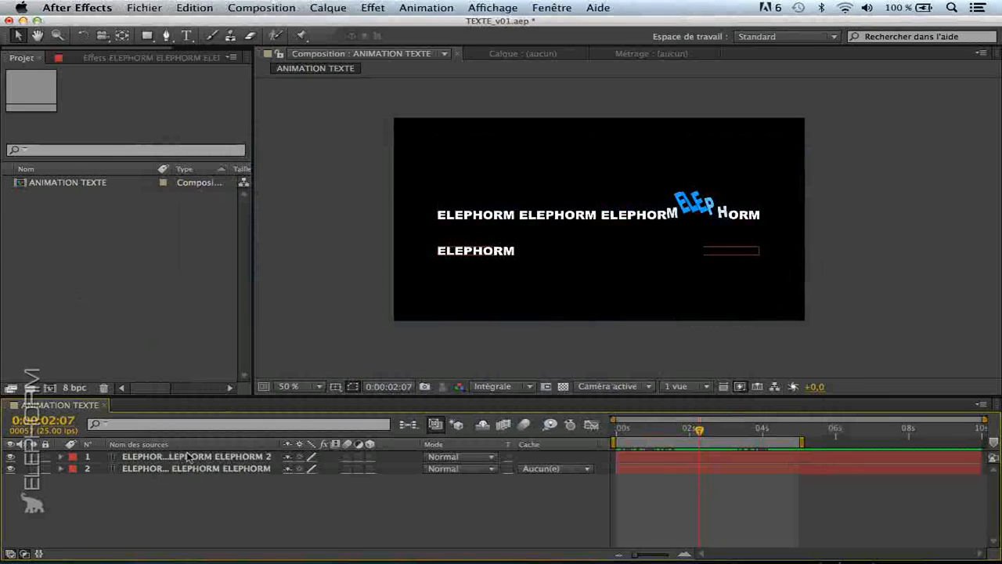
- Scrub the two text layers to 0:00:02:18 and hide the lower text layer, layer 2
{"action": "left_click", "coordinate": [193, 457]}
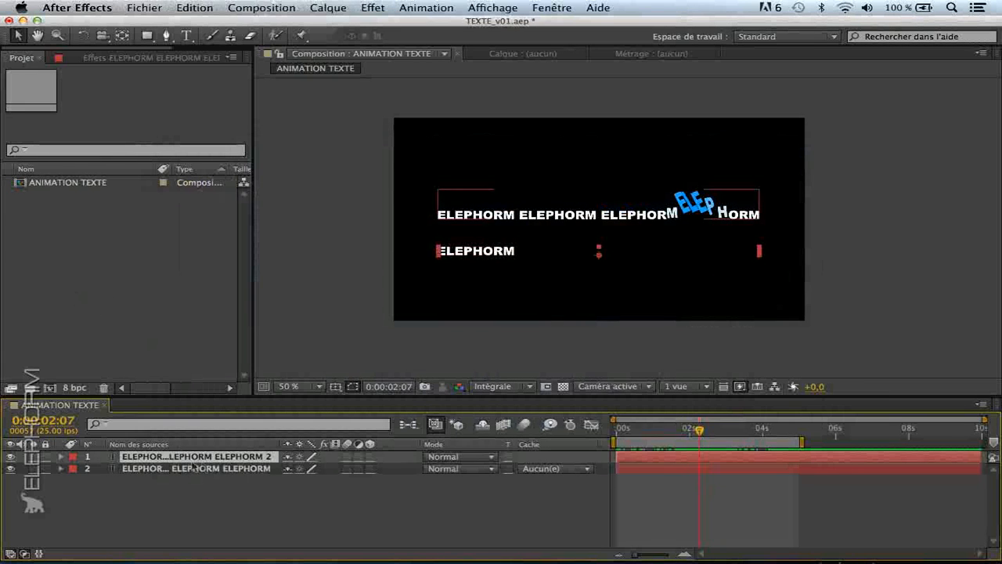
{"action": "mouse_move", "coordinate": [699, 430]}
{"action": "left_mouse_down"}
{"action": "mouse_move", "coordinate": [771, 440]}
{"action": "mouse_move", "coordinate": [716, 433]}
{"action": "left_mouse_up"}
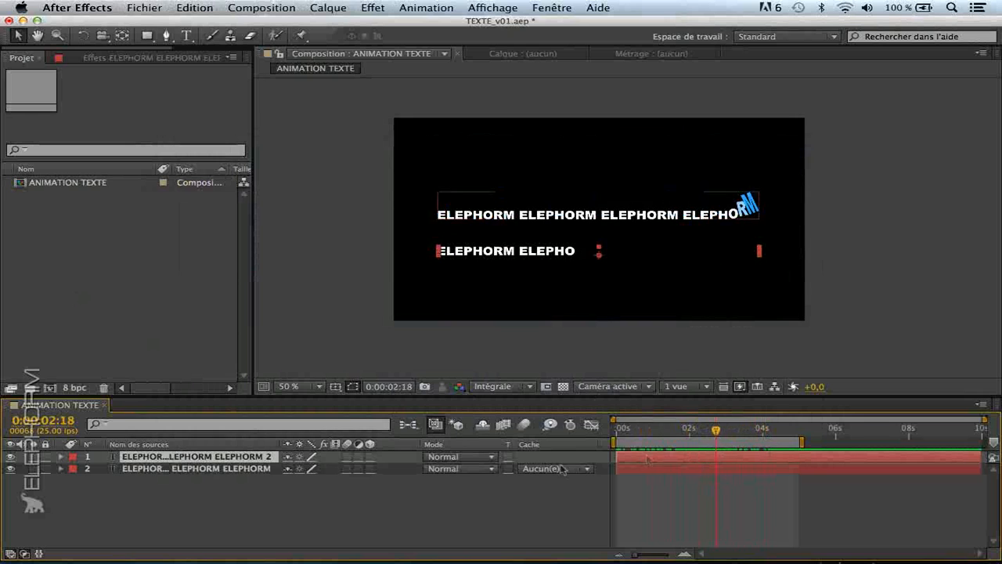
{"action": "left_click", "coordinate": [10, 468]}
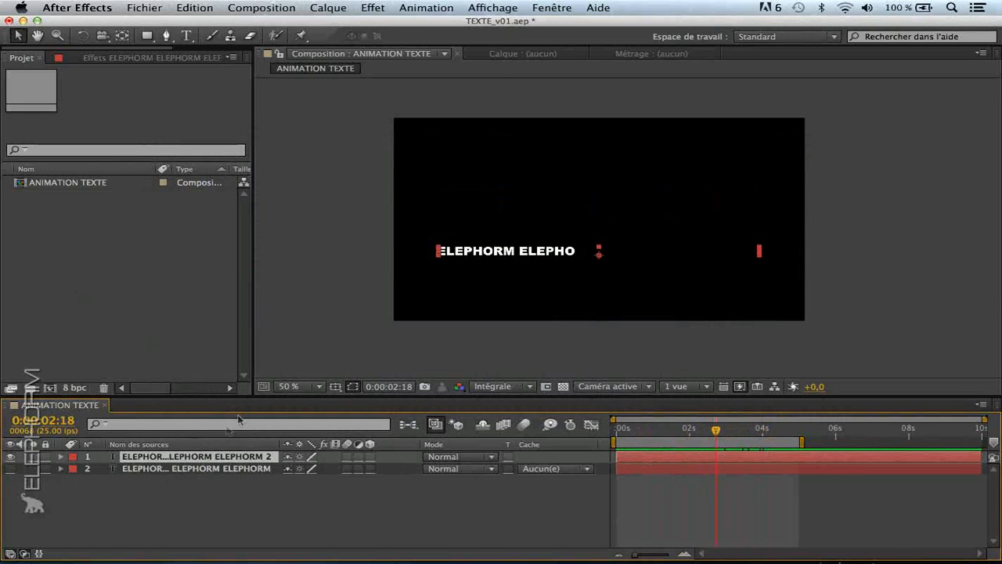
- Delete the Animation 1 animator from the top ELEPHORM text layer and move its text up near the vertical centre of the composition
{"action": "left_click", "coordinate": [61, 457]}
{"action": "left_click", "coordinate": [124, 522]}
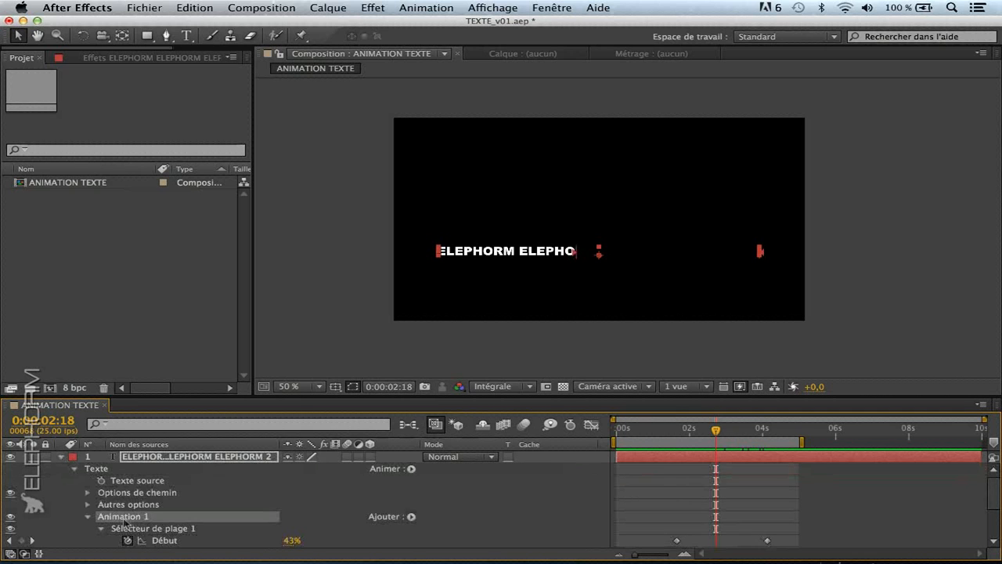
{"action": "key", "text": "Delete"}
{"action": "left_click_drag", "start_coordinate": [495, 257], "coordinate": [498, 214]}
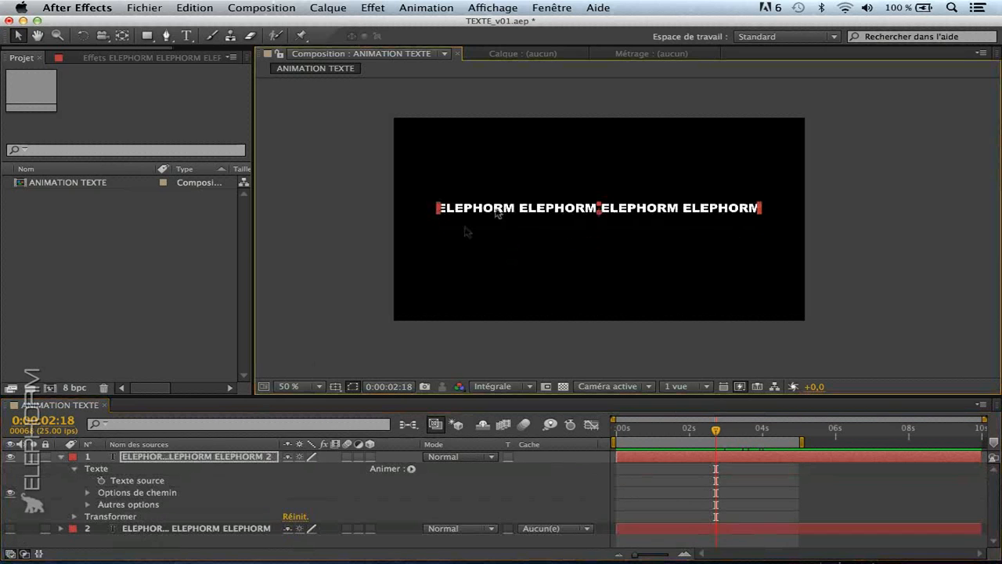
{"action": "left_click", "coordinate": [62, 460]}
{"action": "left_click_drag", "start_coordinate": [714, 428], "coordinate": [679, 429]}
{"action": "left_click", "coordinate": [248, 526]}
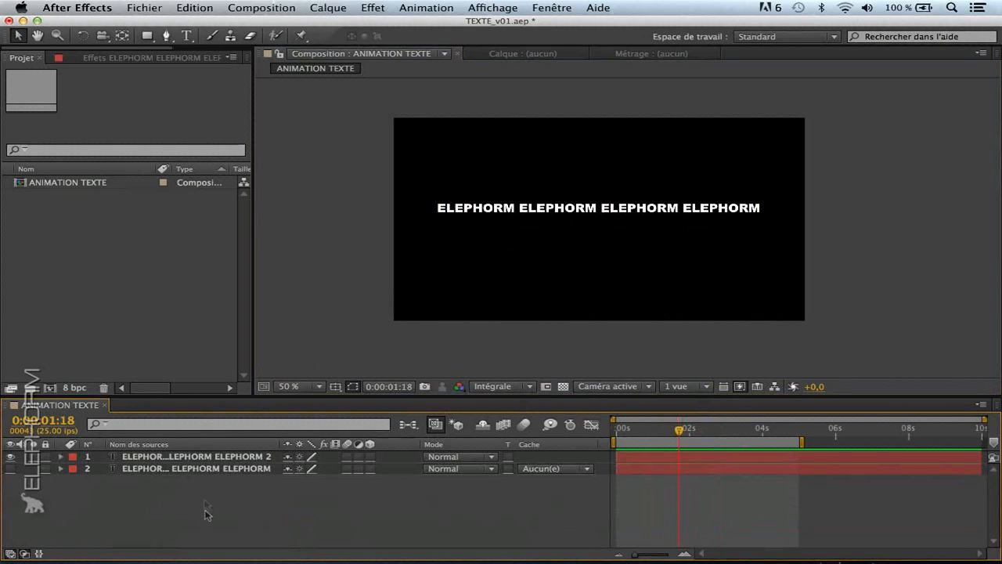
- Delete the hidden text layer 2 so that only the ELEPHORM 2 text layer remains
{"action": "left_click", "coordinate": [179, 457]}
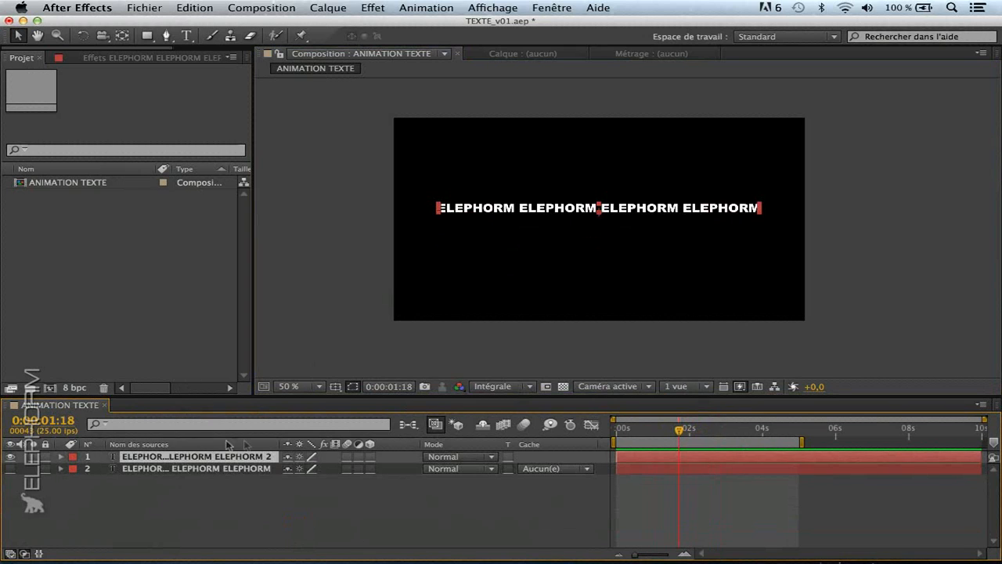
{"action": "left_click", "coordinate": [61, 456]}
{"action": "left_click", "coordinate": [151, 531]}
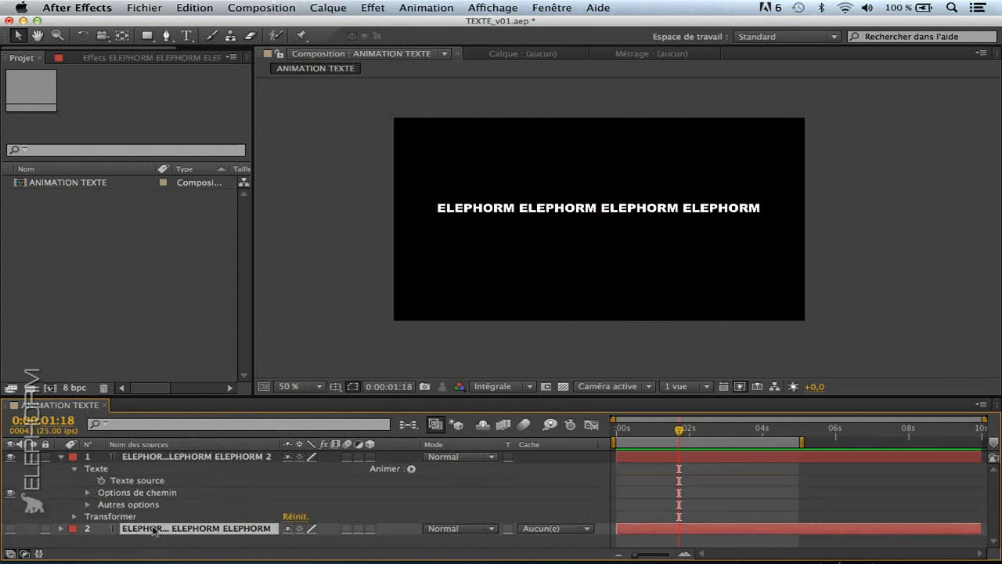
{"action": "key", "text": "Delete"}
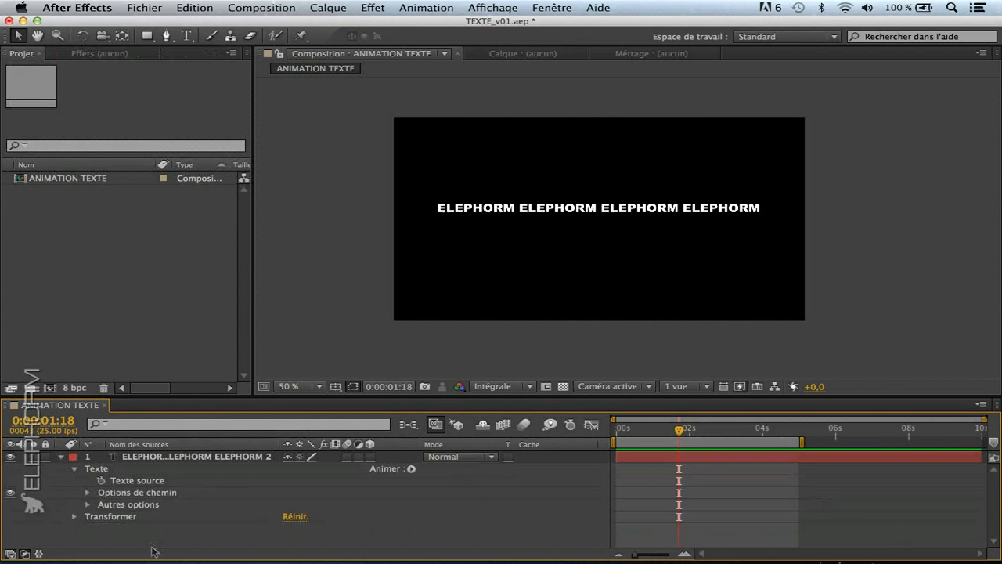
- Add a text animator with Position, Echelle and Rotation properties to the ELEPHORM text layer
{"action": "left_click", "coordinate": [411, 469]}
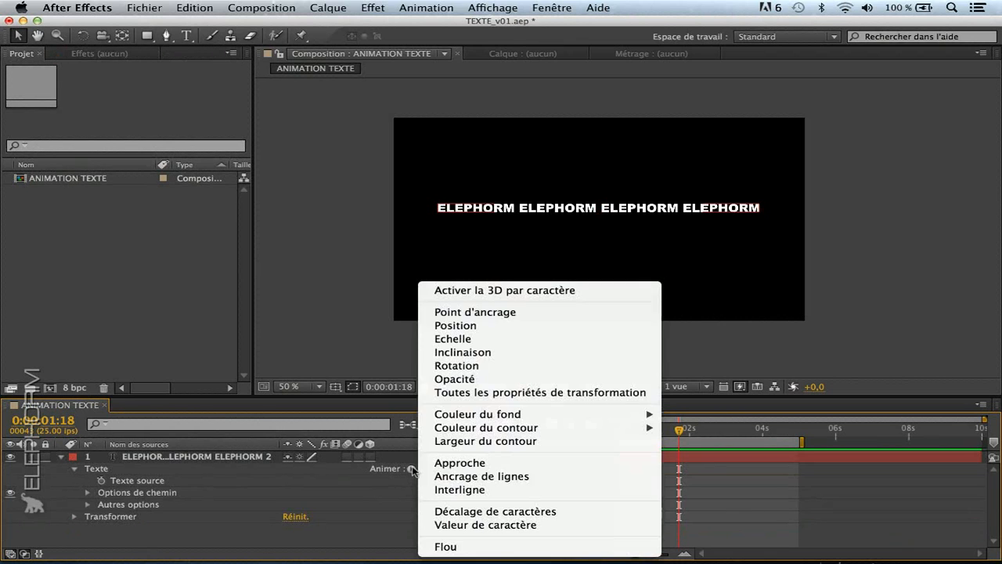
{"action": "left_click", "coordinate": [453, 326]}
{"action": "left_click_drag", "start_coordinate": [353, 401], "coordinate": [349, 343]}
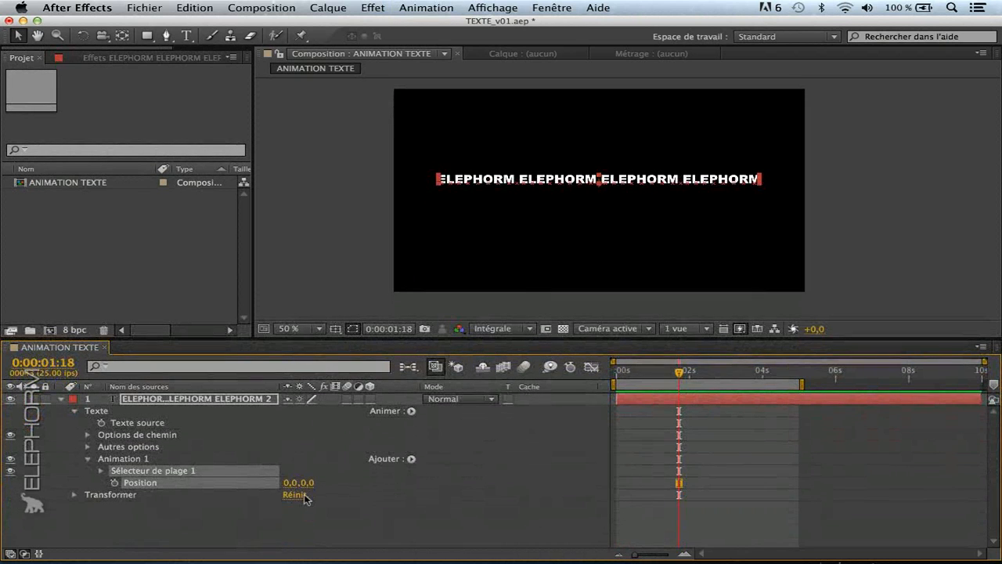
{"action": "left_click", "coordinate": [411, 411]}
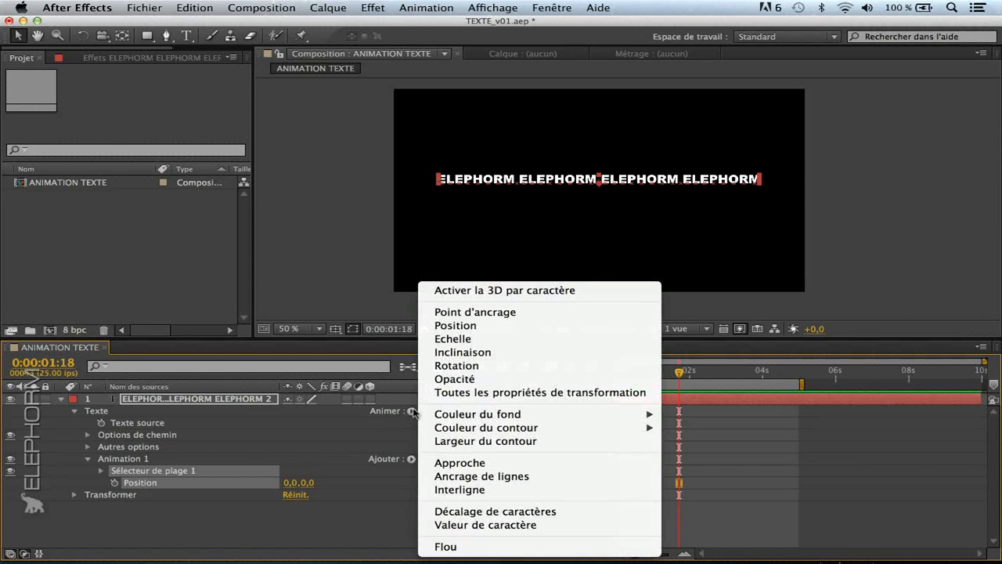
{"action": "left_click", "coordinate": [458, 339]}
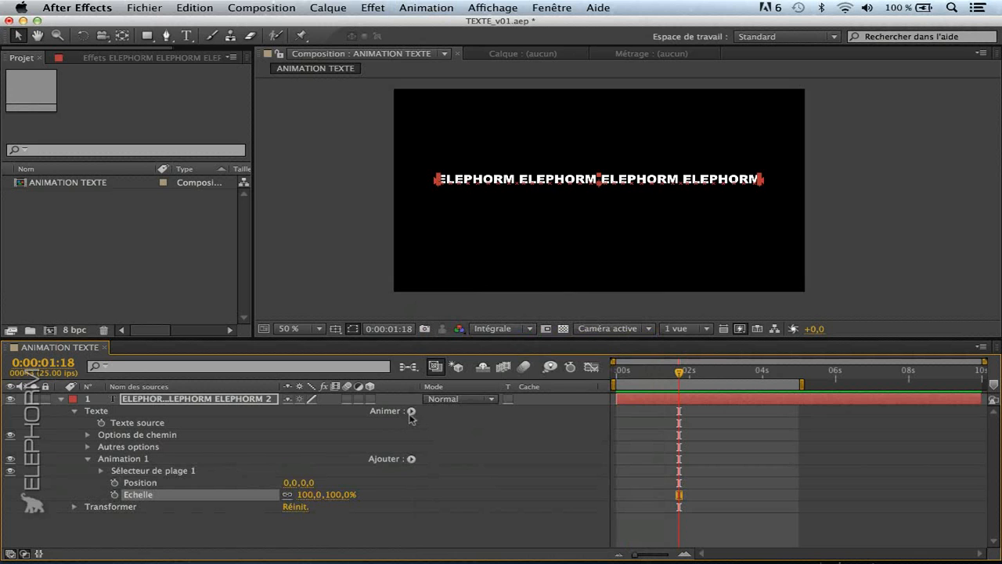
{"action": "left_click", "coordinate": [411, 459]}
{"action": "mouse_move", "coordinate": [417, 460]}
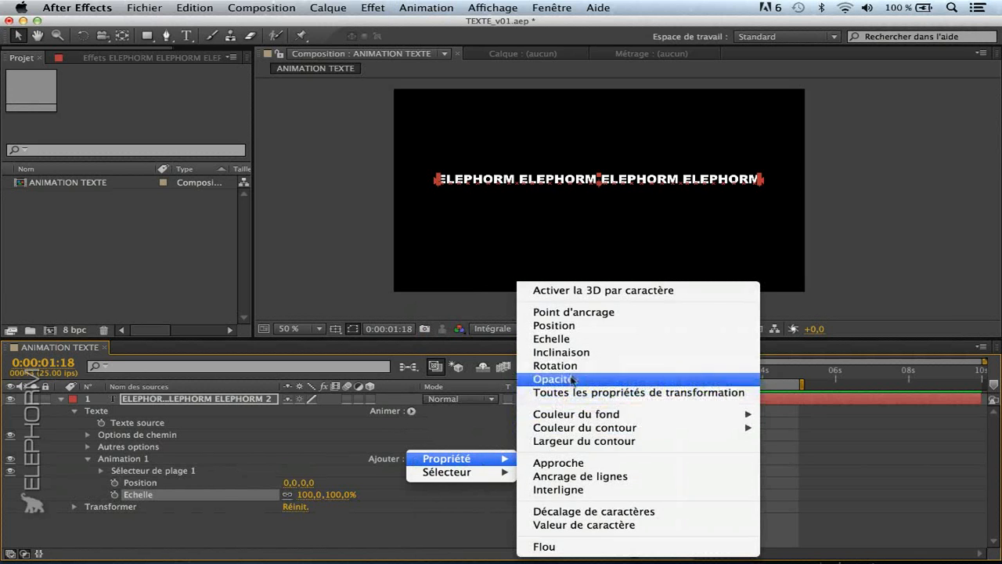
{"action": "left_click", "coordinate": [546, 371]}
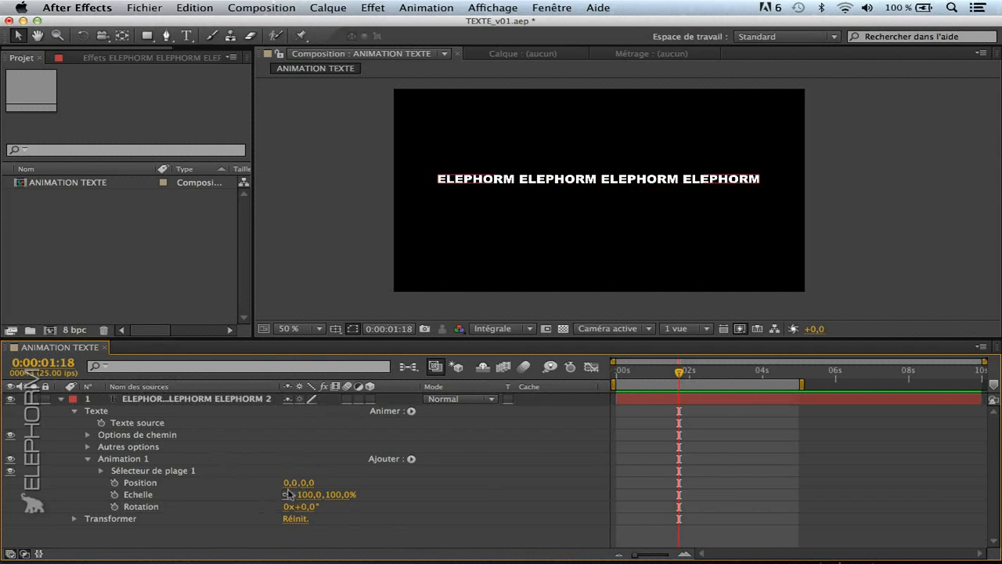
- Set the animator's Position to 141, 145, its Echelle to 387% and its Rotation to 135°
{"action": "left_click_drag", "start_coordinate": [289, 489], "coordinate": [391, 469]}
{"action": "left_click_drag", "start_coordinate": [322, 485], "coordinate": [436, 477]}
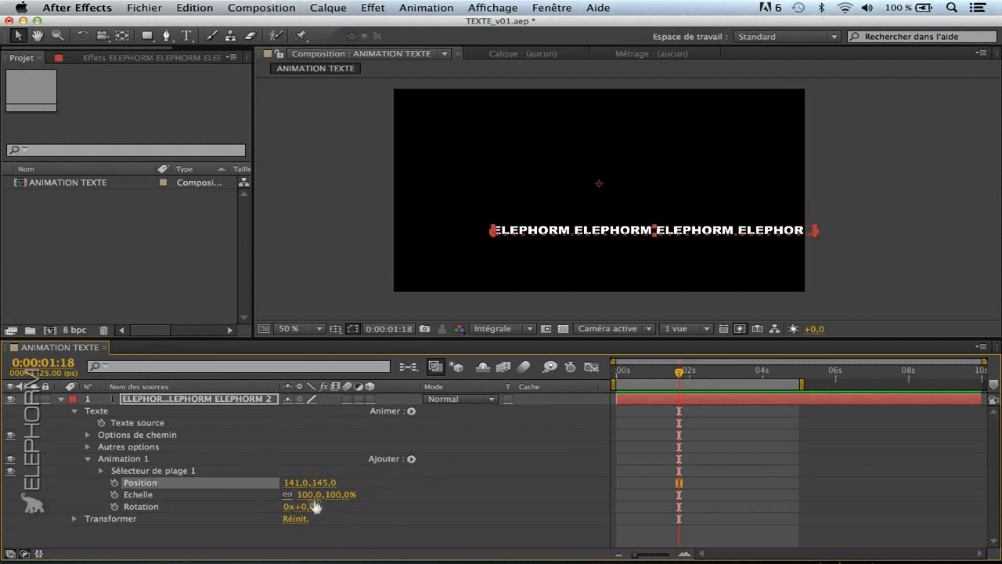
{"action": "left_click_drag", "start_coordinate": [307, 501], "coordinate": [483, 481]}
{"action": "left_click_drag", "start_coordinate": [314, 510], "coordinate": [487, 523]}
{"action": "left_click", "coordinate": [484, 522]}
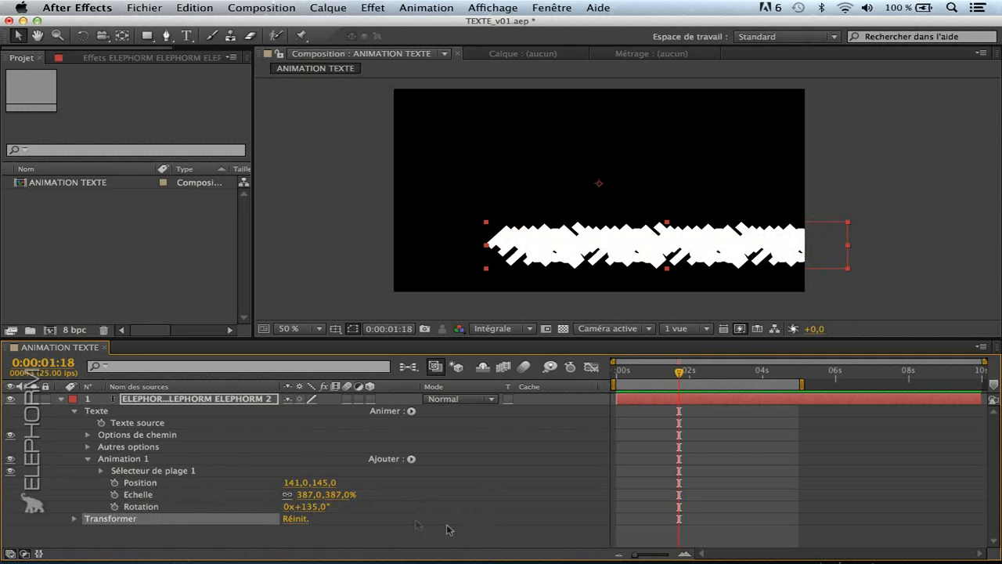
{"action": "mouse_move", "coordinate": [666, 376]}
{"action": "left_mouse_down"}
{"action": "mouse_move", "coordinate": [701, 372]}
{"action": "mouse_move", "coordinate": [677, 373]}
{"action": "left_mouse_up"}
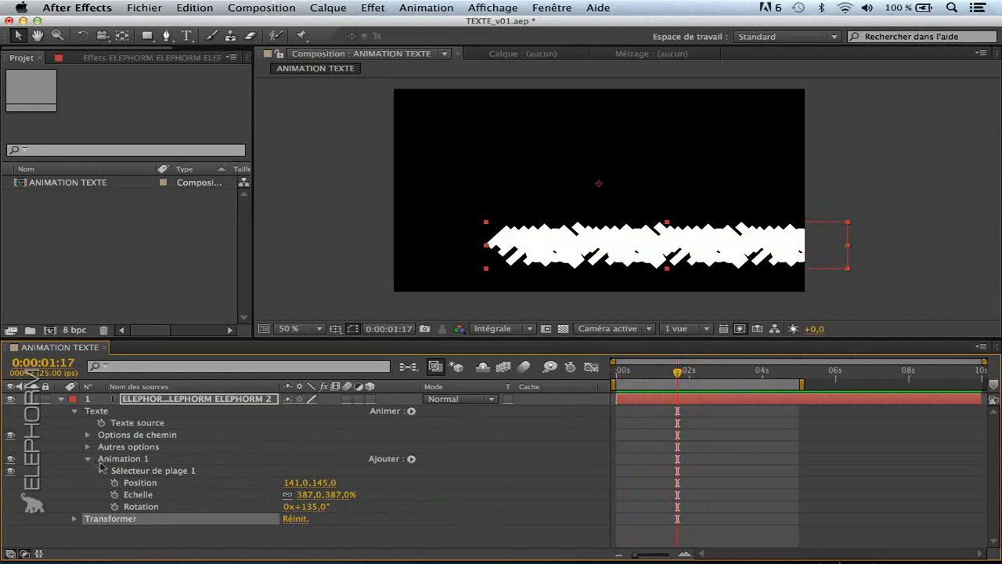
{"action": "left_click", "coordinate": [225, 527]}
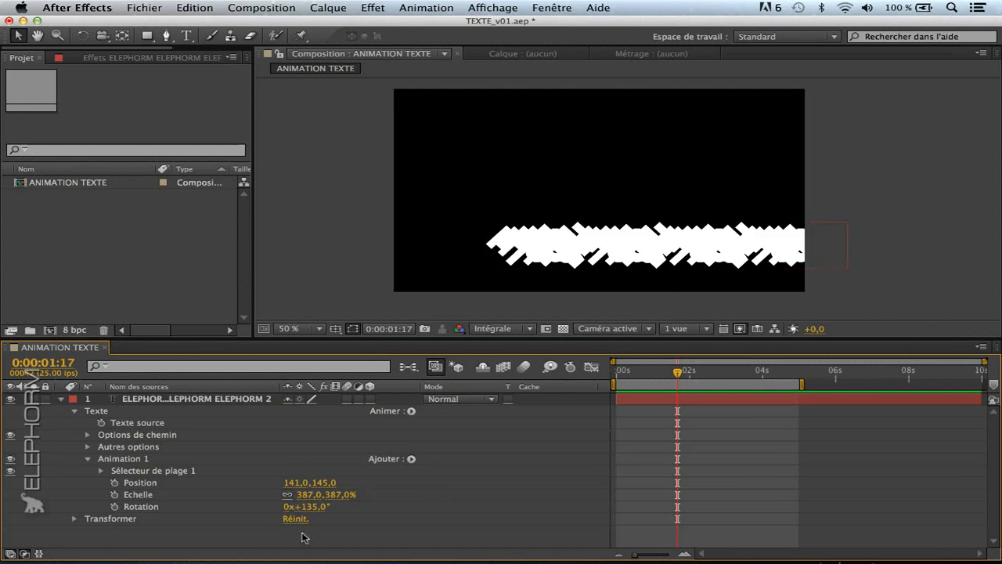
- Add a Tremblement selector to Animation 1
{"action": "left_click", "coordinate": [143, 462]}
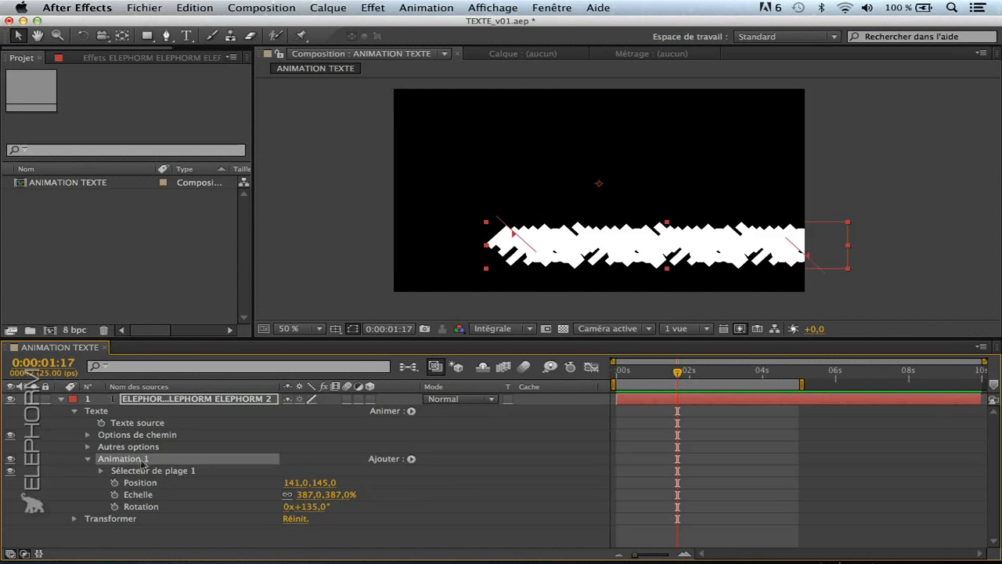
{"action": "left_click", "coordinate": [411, 460]}
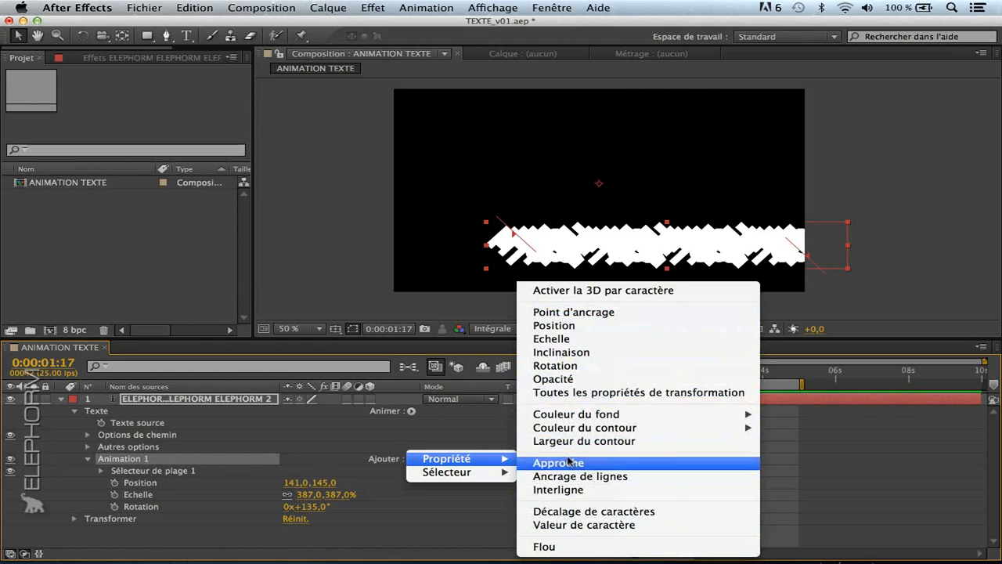
{"action": "mouse_move", "coordinate": [441, 476]}
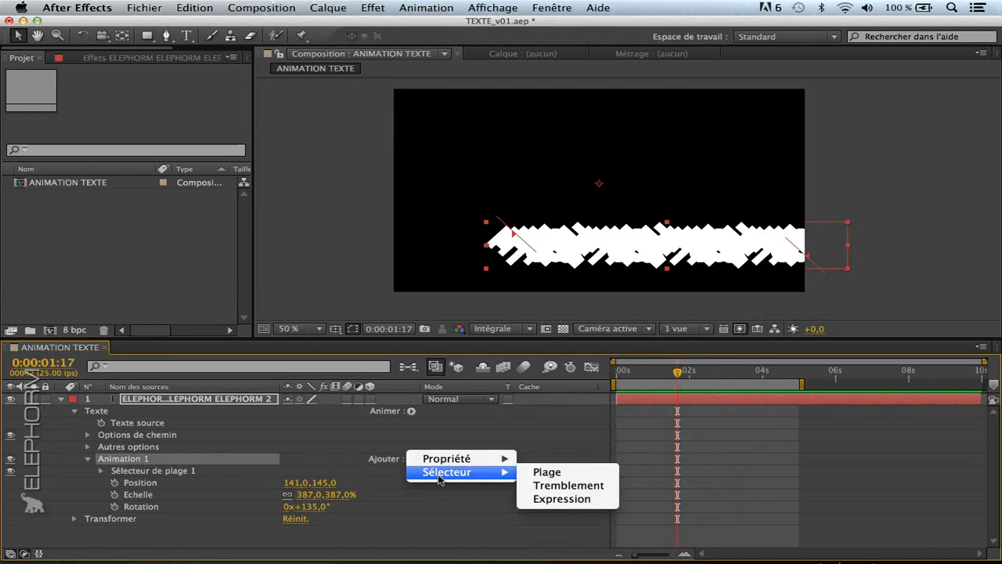
{"action": "left_click", "coordinate": [555, 486]}
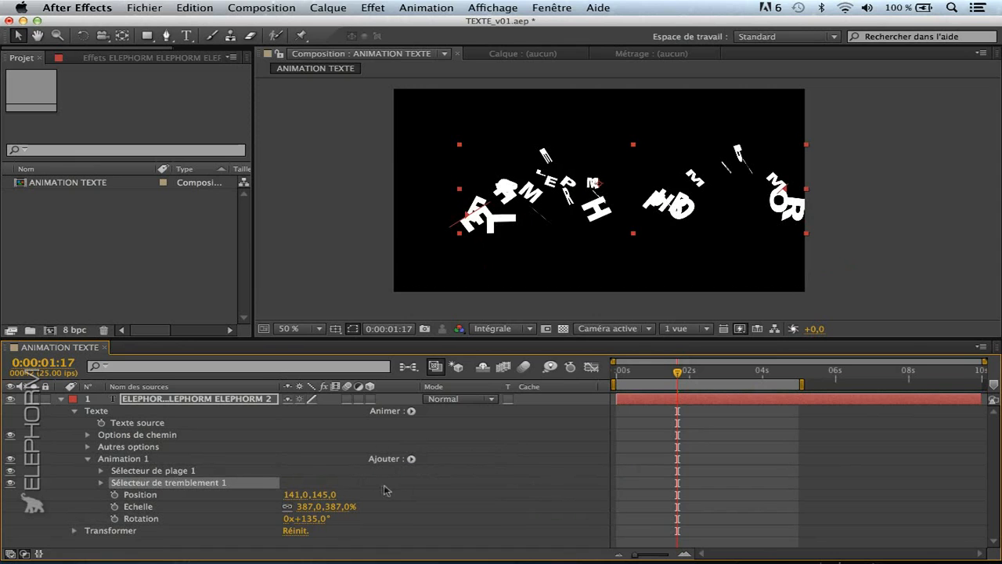
- Scrub and play the composition to preview the random motion of the letters
{"action": "left_click_drag", "start_coordinate": [332, 338], "coordinate": [331, 292]}
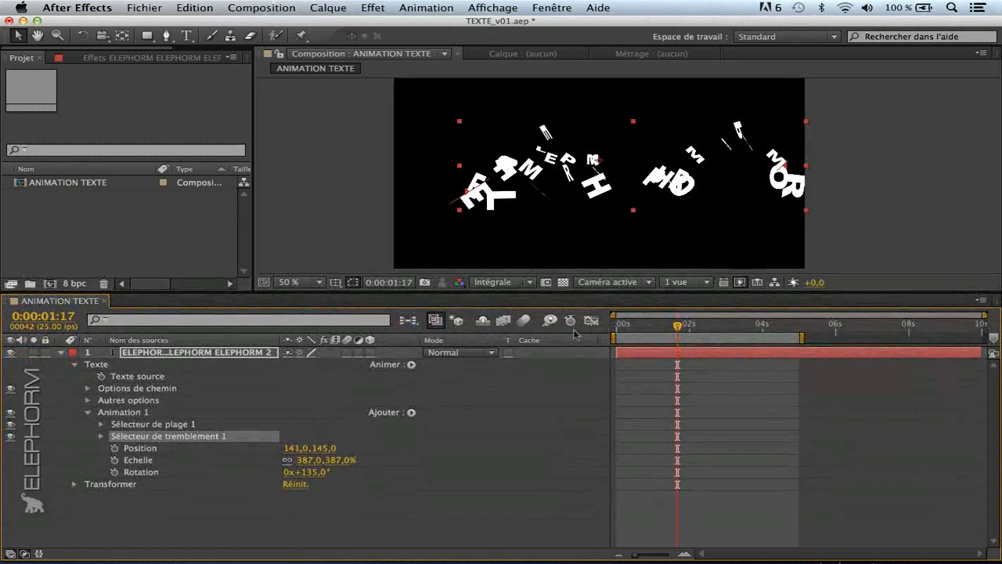
{"action": "left_click_drag", "start_coordinate": [677, 326], "coordinate": [734, 339]}
{"action": "key", "text": "space"}
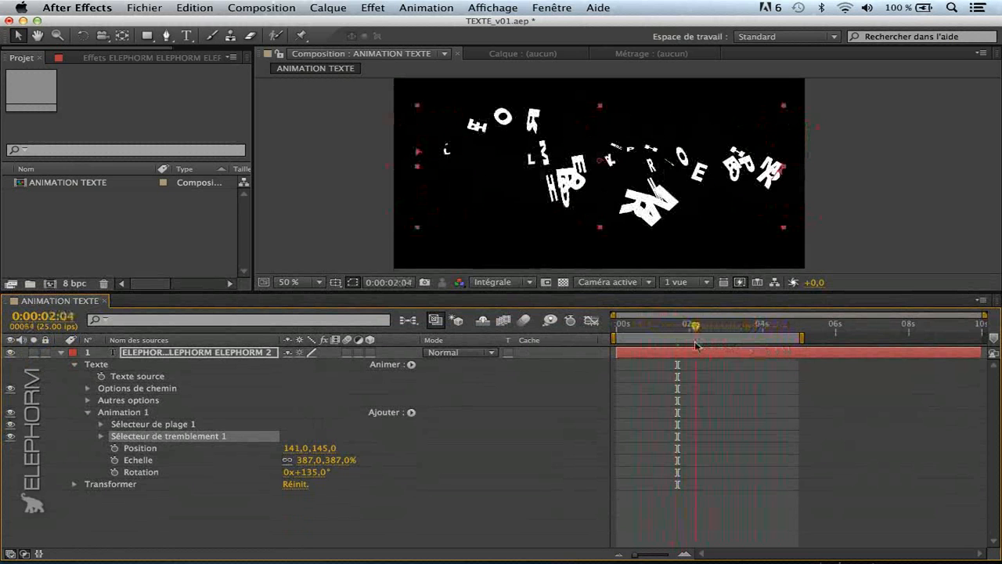
- Expand Sélecteur de tremblement 1 and examine the choices offered by its Basé sur property
{"action": "left_click", "coordinate": [101, 436]}
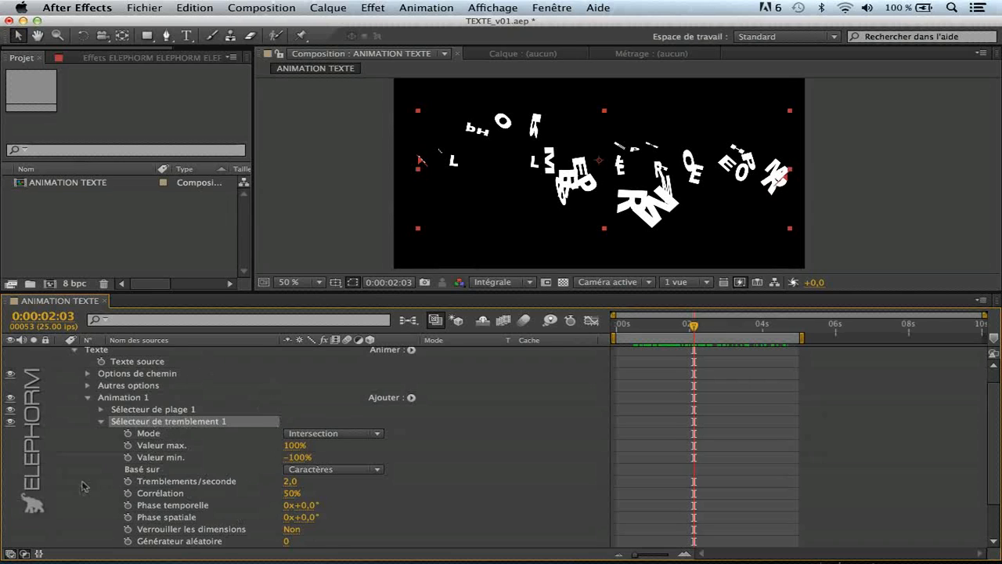
{"action": "scroll", "coordinate": [82, 486], "scroll_direction": "down", "scroll_amount": 1}
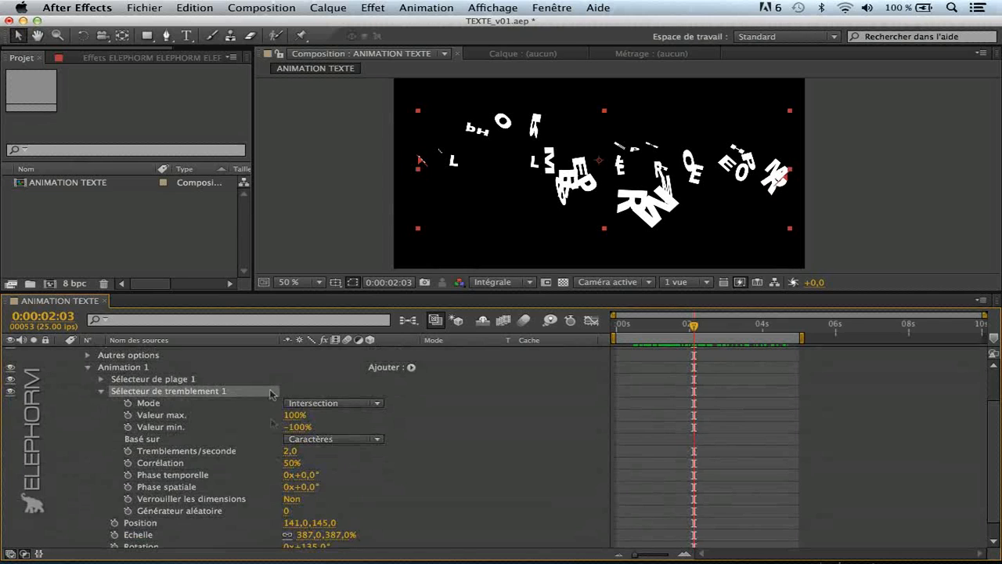
{"action": "left_click", "coordinate": [324, 440]}
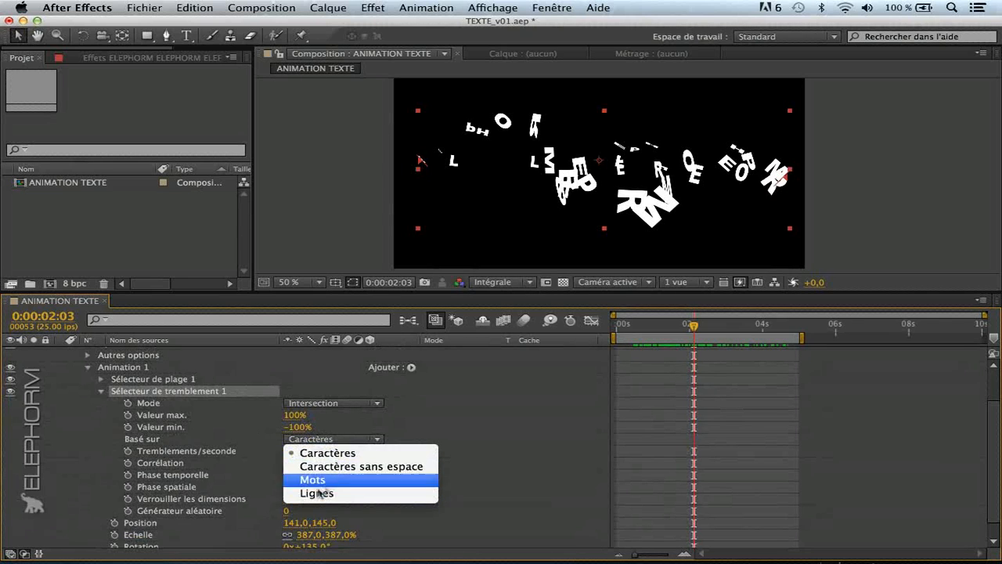
{"action": "left_click", "coordinate": [81, 465]}
- Try basing the wiggle selector on Mots, check the motion at 0:00:02:08, and restore Caractères
{"action": "left_click", "coordinate": [291, 439]}
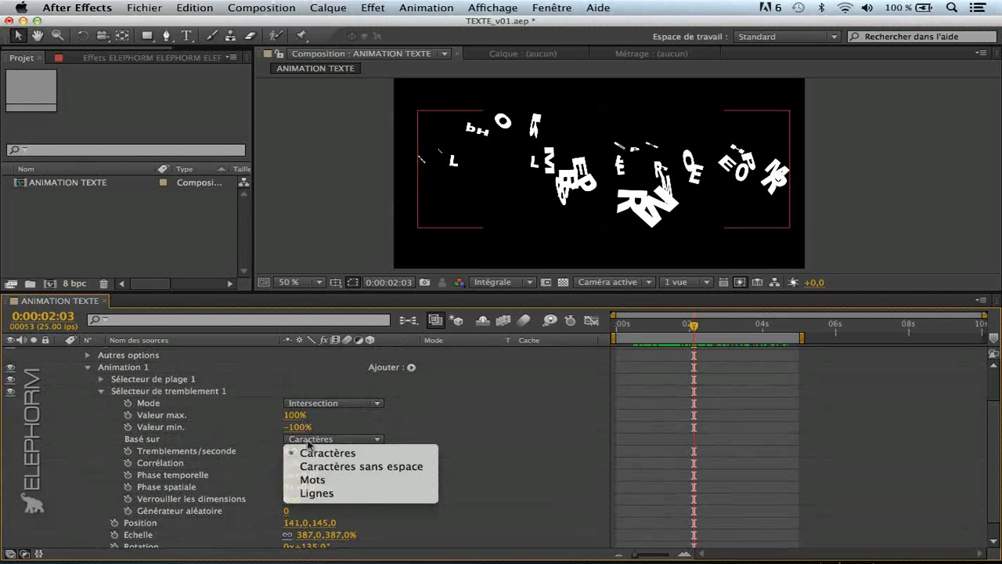
{"action": "left_click", "coordinate": [329, 479]}
{"action": "mouse_move", "coordinate": [693, 325]}
{"action": "left_mouse_down"}
{"action": "mouse_move", "coordinate": [679, 326]}
{"action": "mouse_move", "coordinate": [701, 333]}
{"action": "left_mouse_up"}
{"action": "left_click", "coordinate": [318, 439]}
{"action": "left_click", "coordinate": [369, 493]}
{"action": "left_click", "coordinate": [85, 463]}
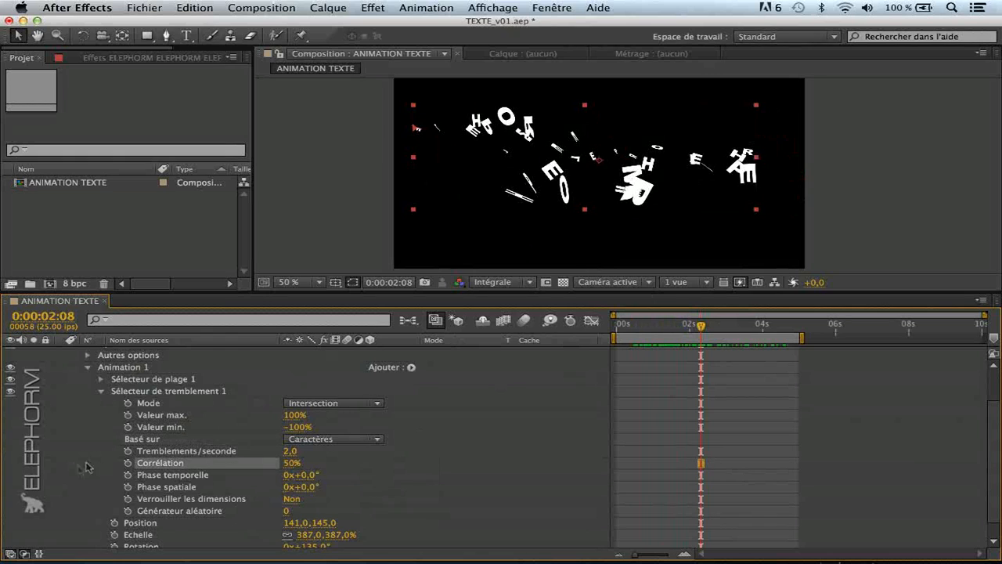
{"action": "left_click", "coordinate": [338, 463]}
- Try 15 Tremblements/seconde on the wiggle selector and set the value back to 2
{"action": "left_click", "coordinate": [181, 452]}
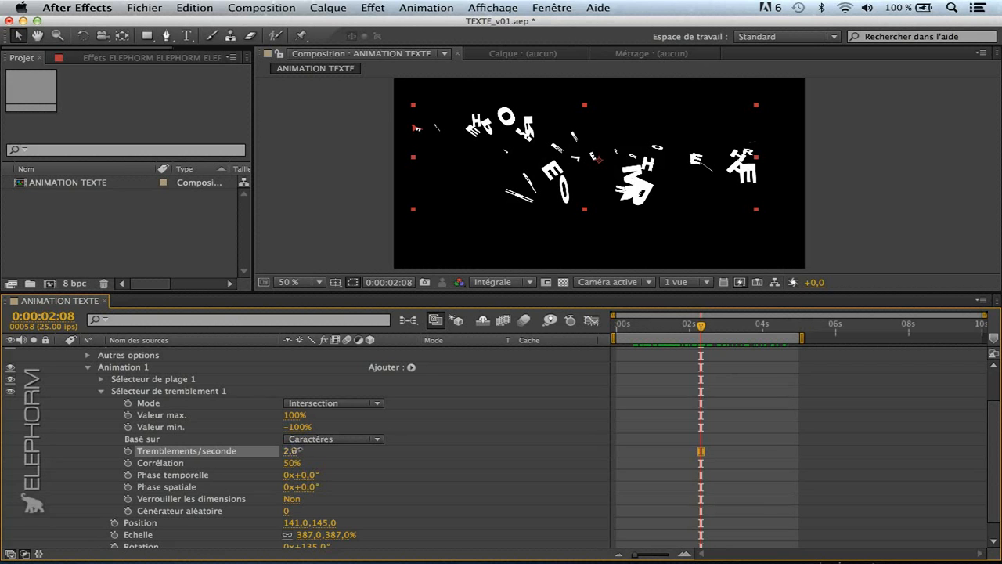
{"action": "left_click_drag", "start_coordinate": [296, 451], "coordinate": [298, 451]}
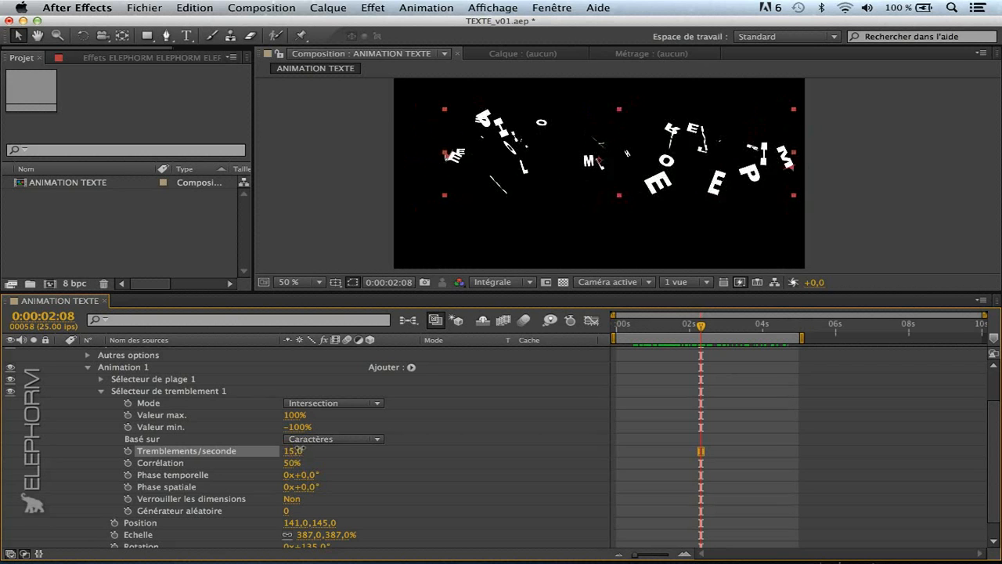
{"action": "left_click", "coordinate": [298, 451]}
{"action": "type", "text": "2"}
{"action": "key", "text": "Return"}
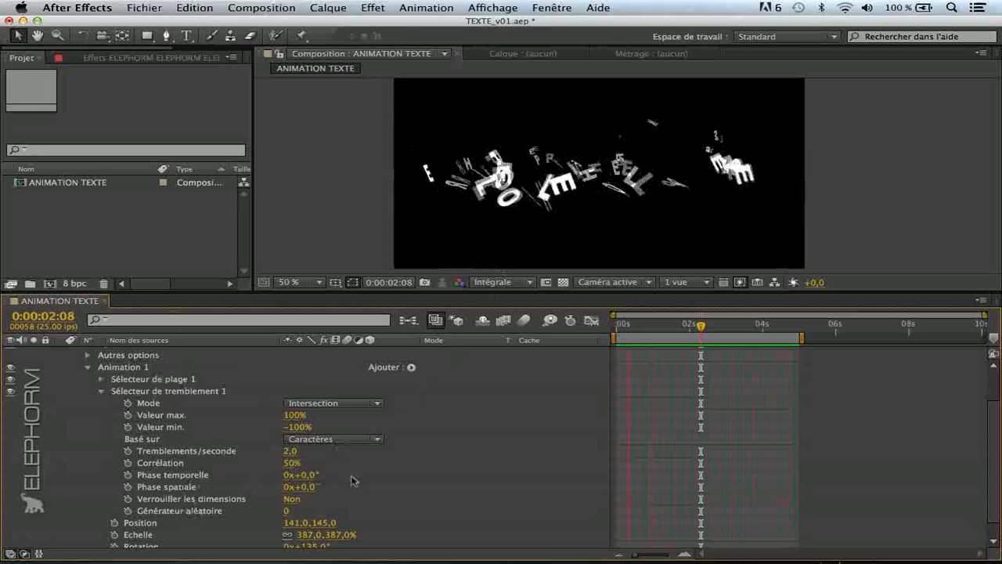
- Try locking the dimensions of the wiggle selector, and set Verrouiller les dimensions back to Non
{"action": "key", "text": "space"}
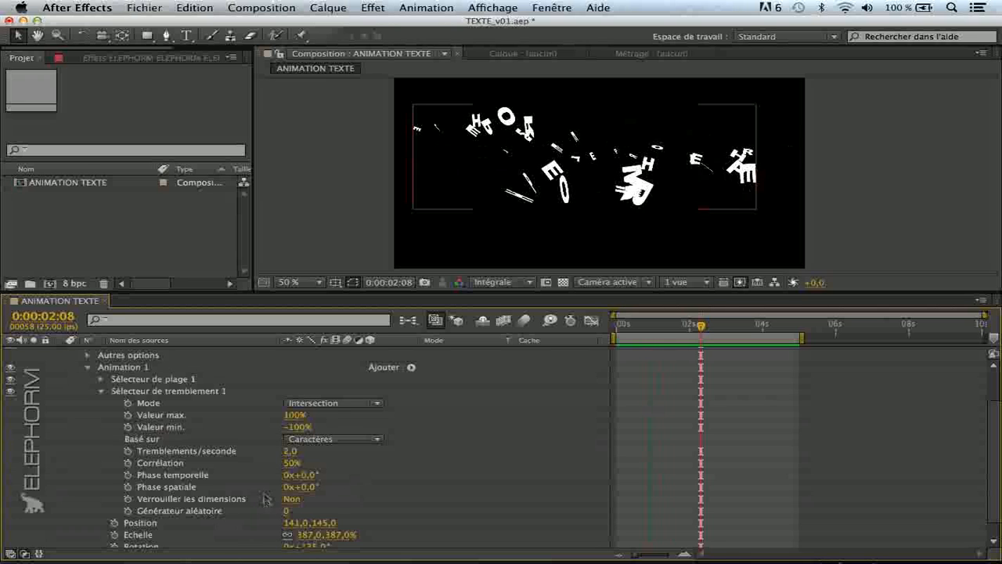
{"action": "left_click", "coordinate": [174, 499]}
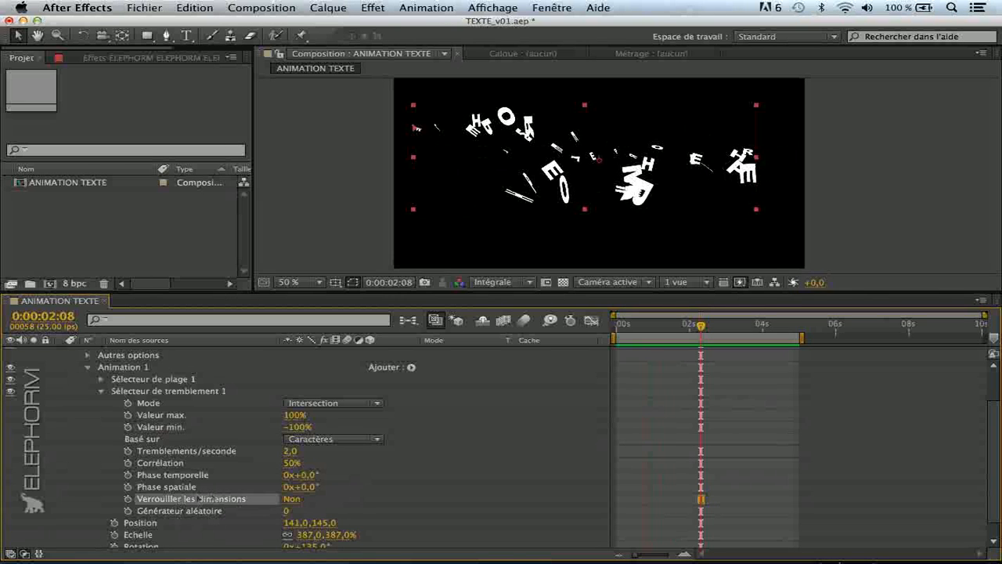
{"action": "left_click", "coordinate": [290, 501]}
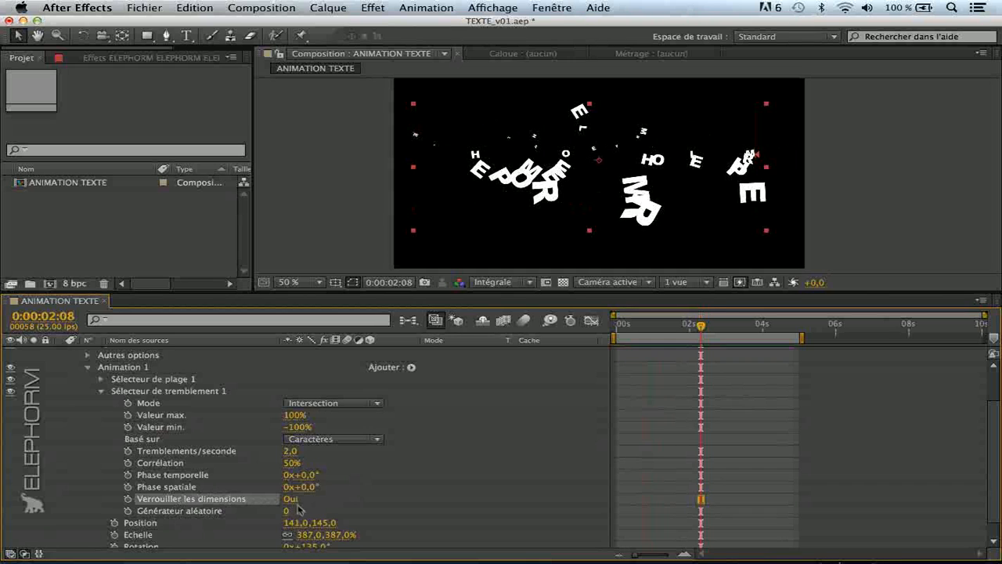
{"action": "left_click", "coordinate": [292, 501]}
- Reset the Rotation and Position of Animation 1 so that only the scale wiggles, and check the letters around 0:00:02:05
{"action": "key", "text": "space"}
{"action": "left_click_drag", "start_coordinate": [61, 416], "coordinate": [71, 497]}
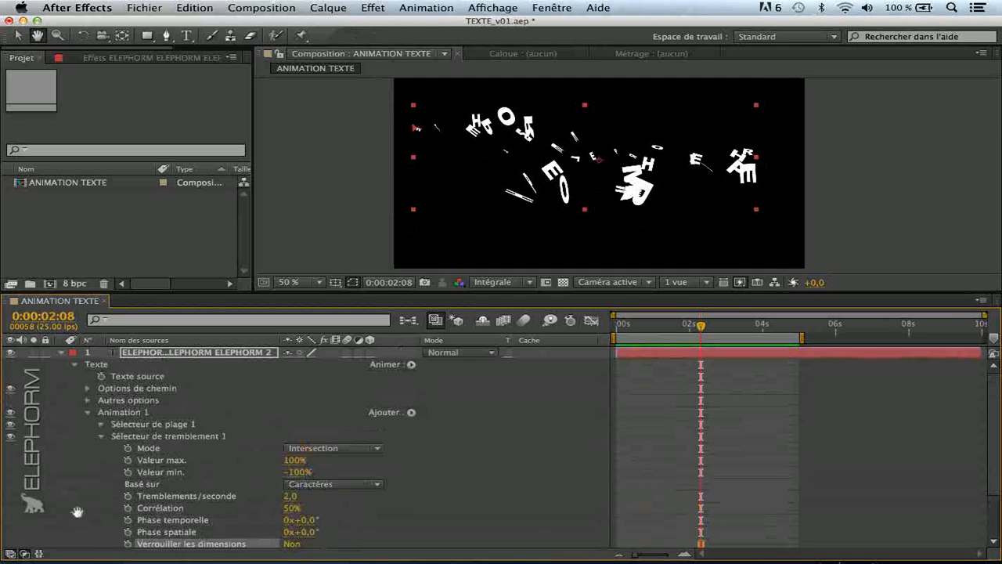
{"action": "left_click", "coordinate": [88, 414]}
{"action": "left_click", "coordinate": [89, 413]}
{"action": "scroll", "coordinate": [94, 438], "scroll_direction": "down", "scroll_amount": 4}
{"action": "key", "text": "space"}
{"action": "left_click_drag", "start_coordinate": [76, 503], "coordinate": [69, 417]}
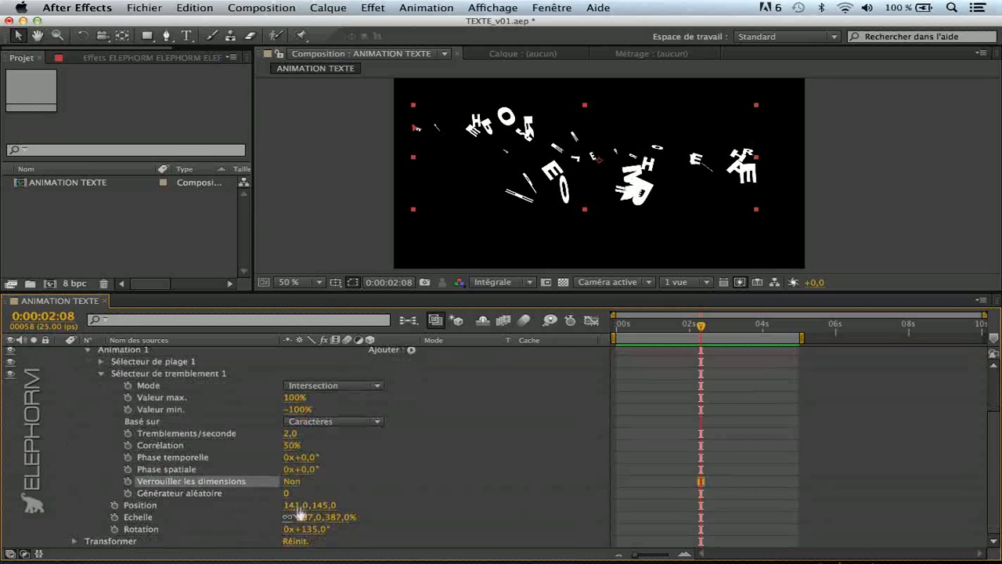
{"action": "left_click", "coordinate": [141, 506]}
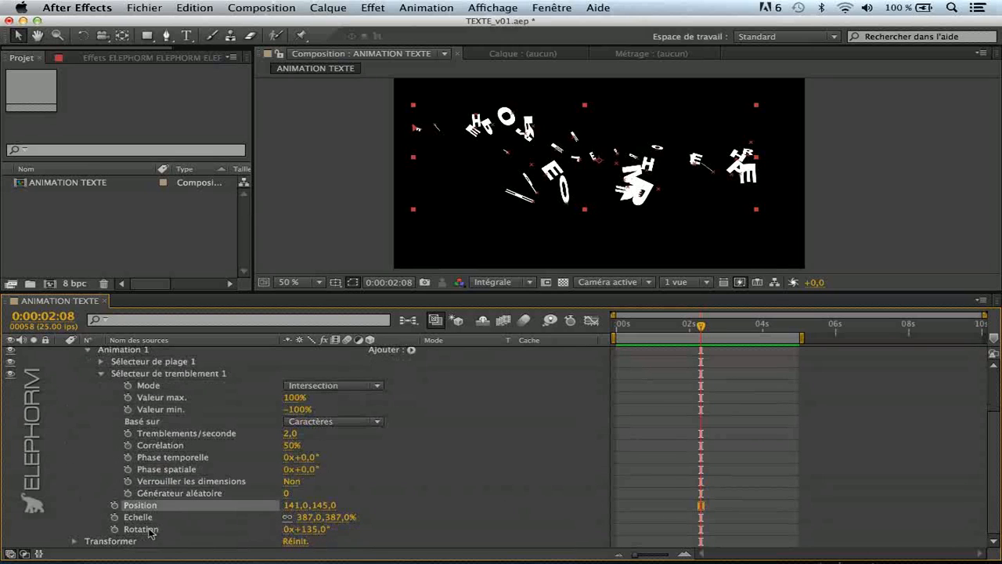
{"action": "left_click", "coordinate": [142, 529]}
{"action": "right_click", "coordinate": [163, 532]}
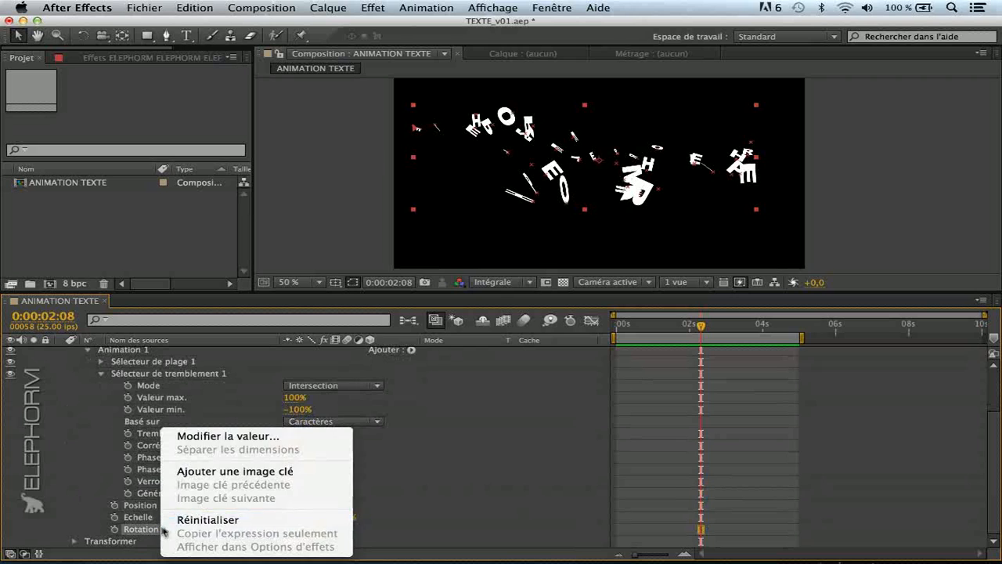
{"action": "left_click", "coordinate": [201, 519]}
{"action": "right_click", "coordinate": [169, 507]}
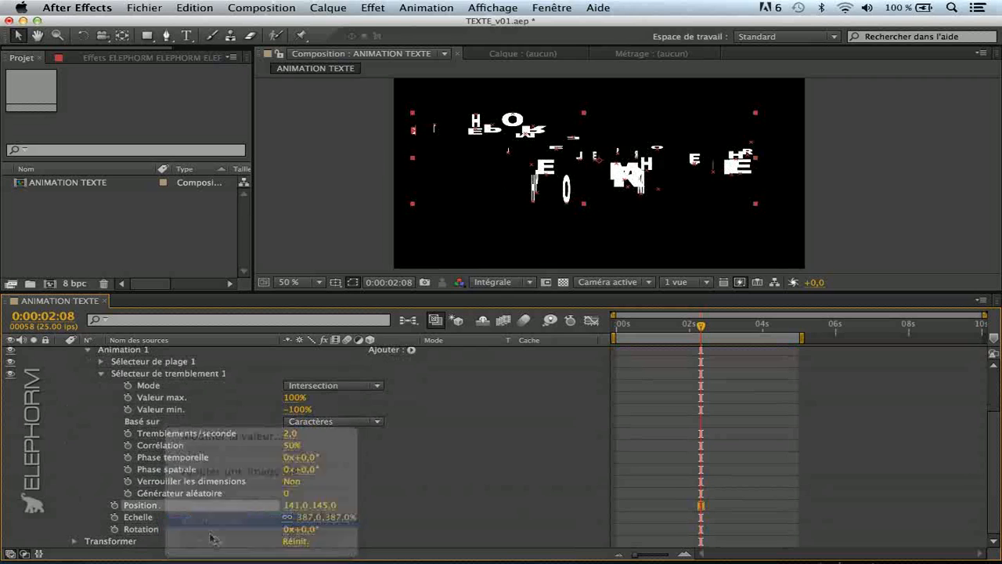
{"action": "left_click", "coordinate": [205, 519]}
{"action": "mouse_move", "coordinate": [701, 331]}
{"action": "left_mouse_down"}
{"action": "mouse_move", "coordinate": [649, 327]}
{"action": "mouse_move", "coordinate": [736, 326]}
{"action": "mouse_move", "coordinate": [697, 326]}
{"action": "left_mouse_up"}
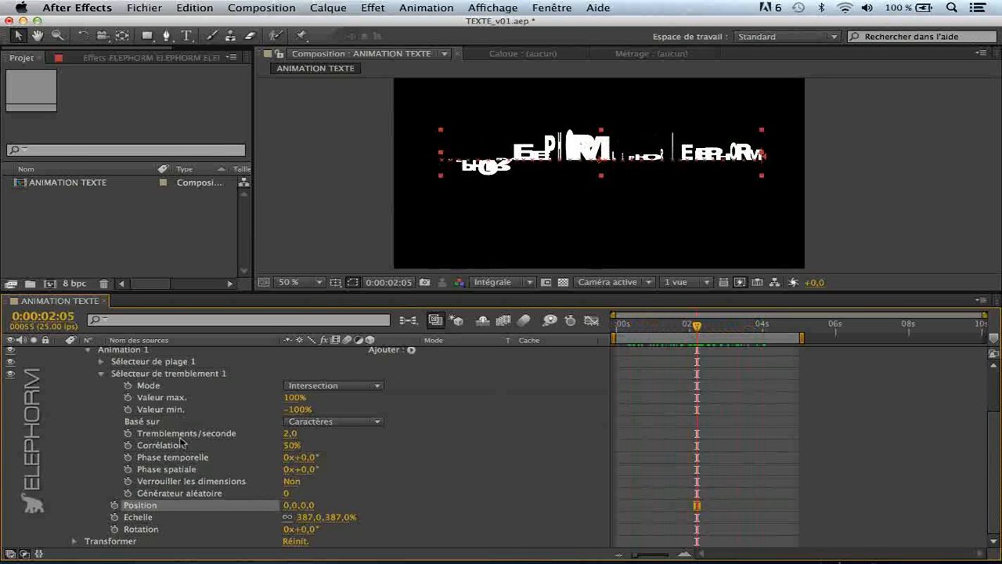
- Compare the letters with and without locked dimensions, leaving Verrouiller les dimensions set to Oui
{"action": "left_click", "coordinate": [291, 481]}
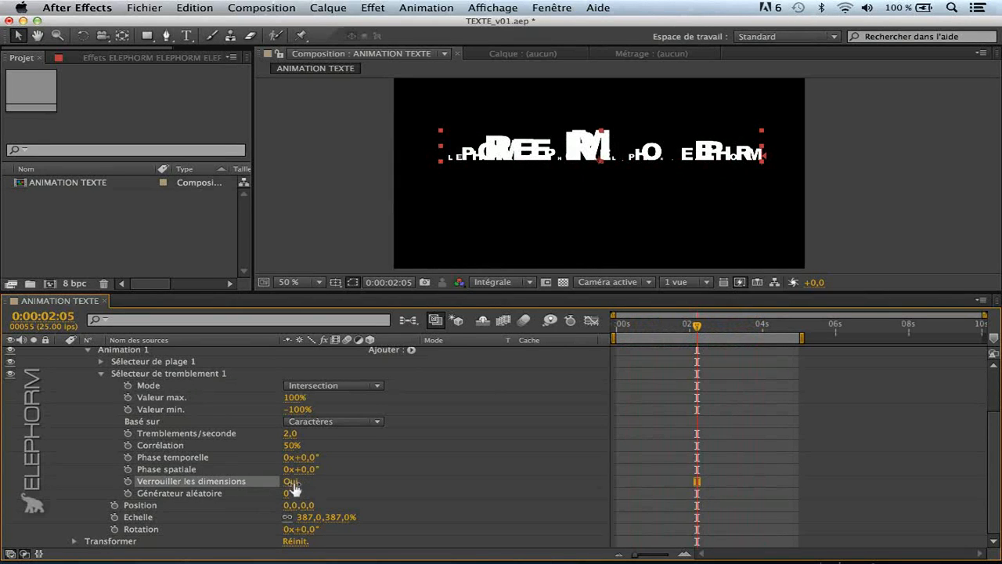
{"action": "left_click", "coordinate": [93, 363]}
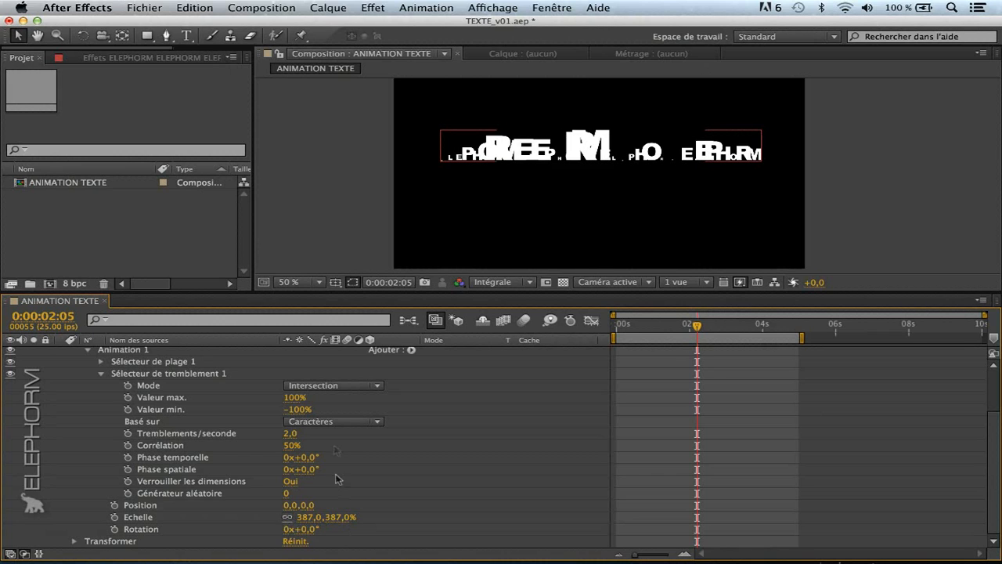
{"action": "left_click", "coordinate": [295, 485]}
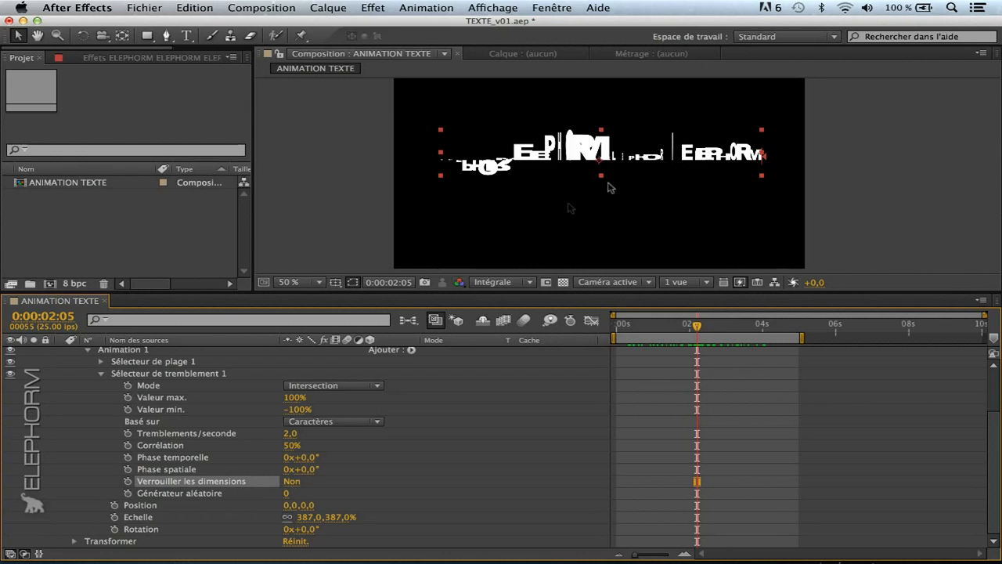
{"action": "left_click", "coordinate": [290, 480]}
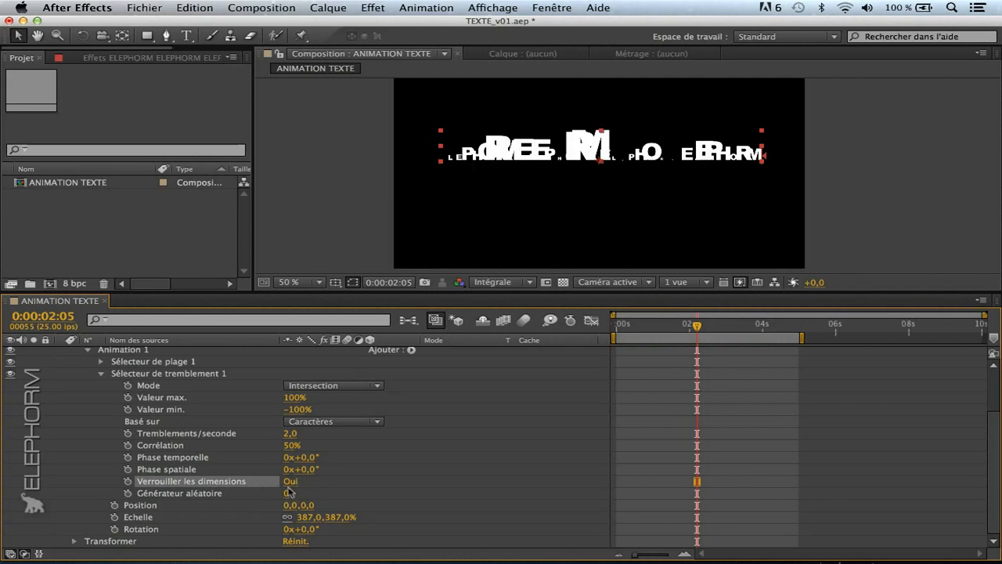
- Try different Générateur aléatoire values such as 98 on the wiggle selector, and restore the value to 0
{"action": "mouse_move", "coordinate": [287, 494]}
{"action": "left_mouse_down"}
{"action": "mouse_move", "coordinate": [296, 503]}
{"action": "mouse_move", "coordinate": [336, 489]}
{"action": "mouse_move", "coordinate": [302, 497]}
{"action": "left_mouse_up"}
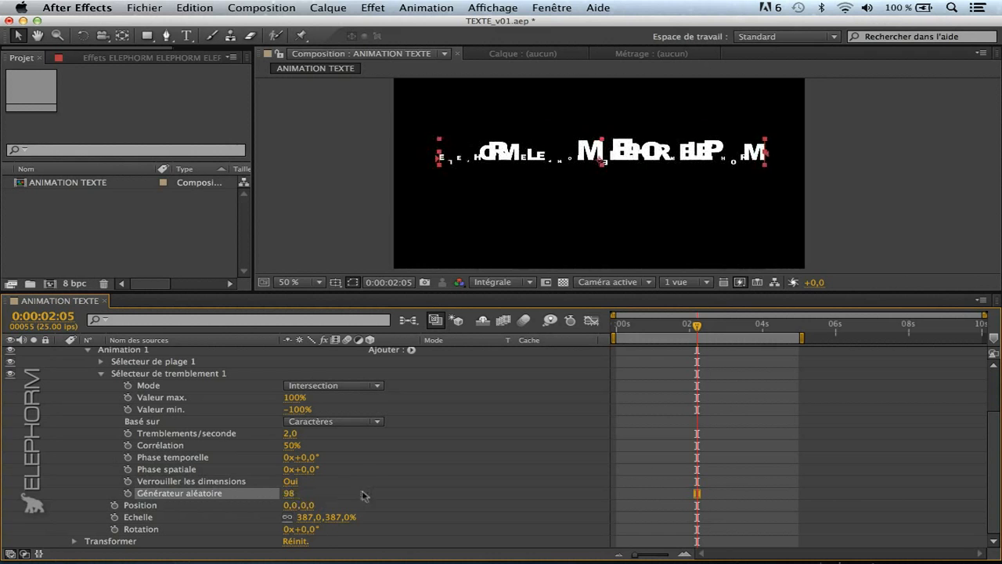
{"action": "mouse_move", "coordinate": [291, 493]}
{"action": "left_mouse_down"}
{"action": "mouse_move", "coordinate": [327, 493]}
{"action": "mouse_move", "coordinate": [300, 498]}
{"action": "left_mouse_up"}
{"action": "left_click", "coordinate": [299, 498]}
{"action": "type", "text": "0"}
{"action": "key", "text": "Return"}
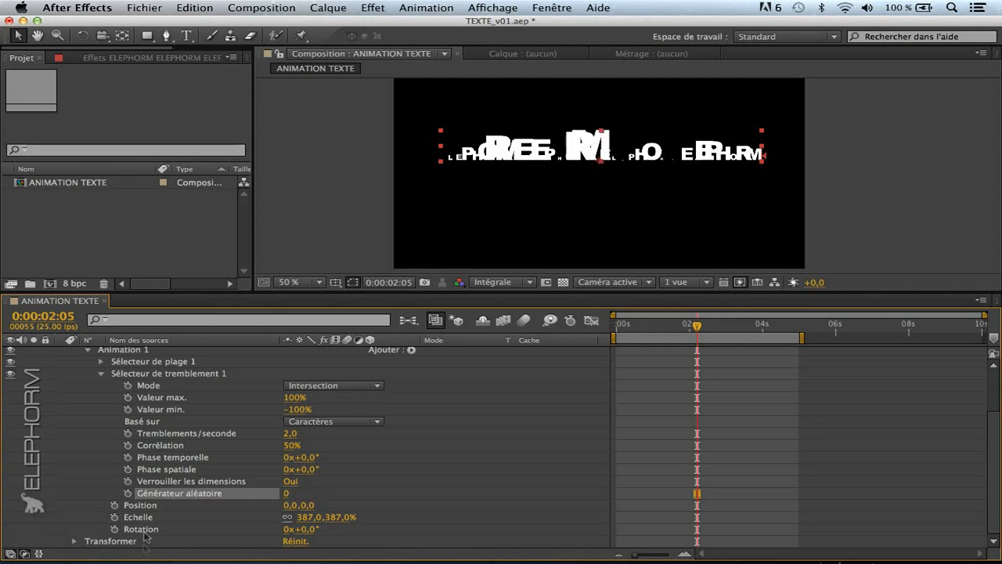
- Set the Position of Animation 1 to 275,161 and its Rotation to 107°, and collapse Sélecteur de tremblement 1
{"action": "left_click_drag", "start_coordinate": [290, 506], "coordinate": [443, 496]}
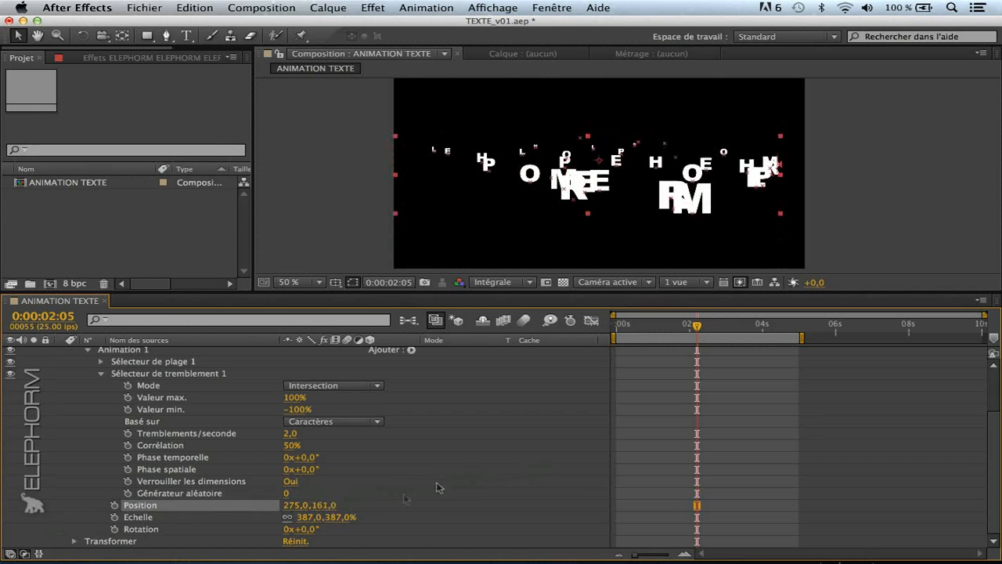
{"action": "mouse_move", "coordinate": [295, 529]}
{"action": "left_mouse_down"}
{"action": "mouse_move", "coordinate": [322, 529]}
{"action": "mouse_move", "coordinate": [310, 522]}
{"action": "left_mouse_up"}
{"action": "mouse_move", "coordinate": [698, 327]}
{"action": "left_mouse_down"}
{"action": "mouse_move", "coordinate": [617, 335]}
{"action": "mouse_move", "coordinate": [705, 332]}
{"action": "left_mouse_up"}
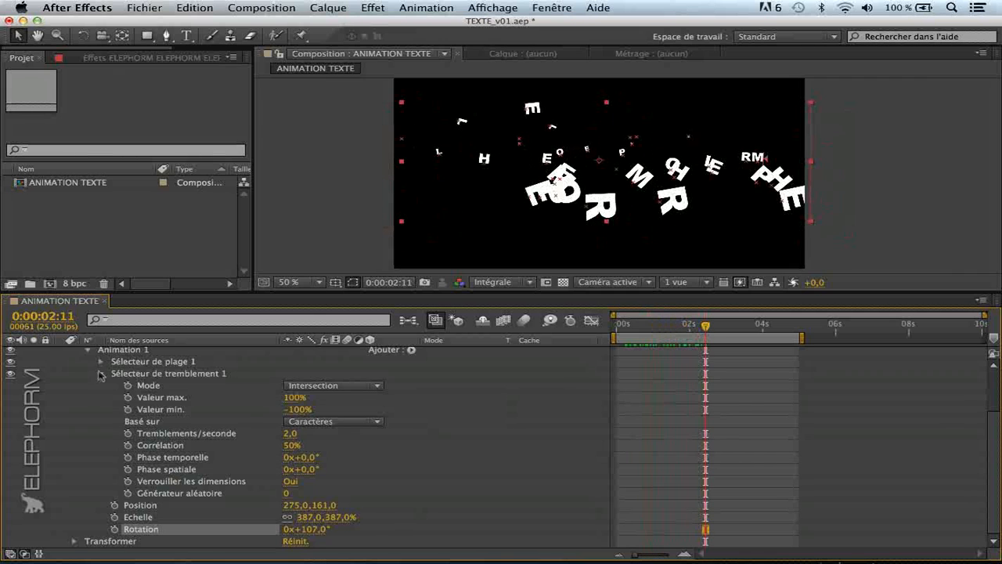
{"action": "left_click", "coordinate": [101, 374]}
{"action": "left_click", "coordinate": [122, 412]}
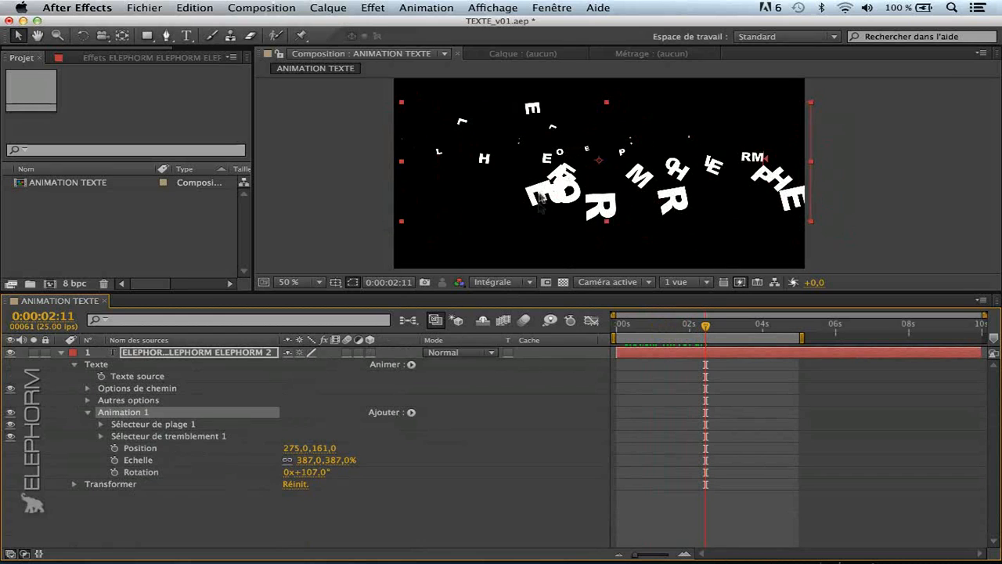
{"action": "left_click", "coordinate": [179, 510]}
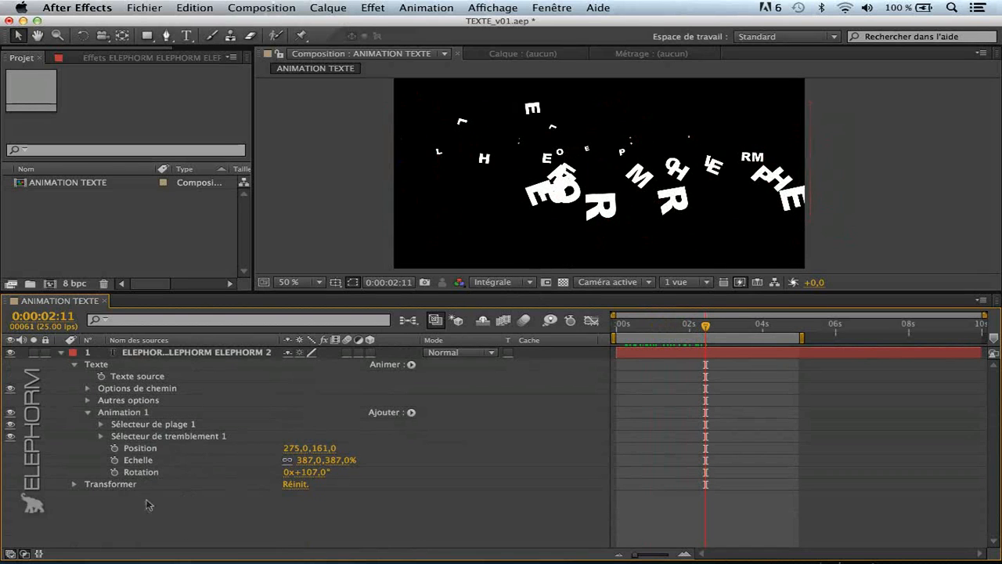
- Keyframe the animator's Position, Echelle and Rotation at 0:00:00:00, and reset all three properties at 0:00:03:24
{"action": "left_click", "coordinate": [629, 327]}
{"action": "left_click_drag", "start_coordinate": [630, 329], "coordinate": [590, 338]}
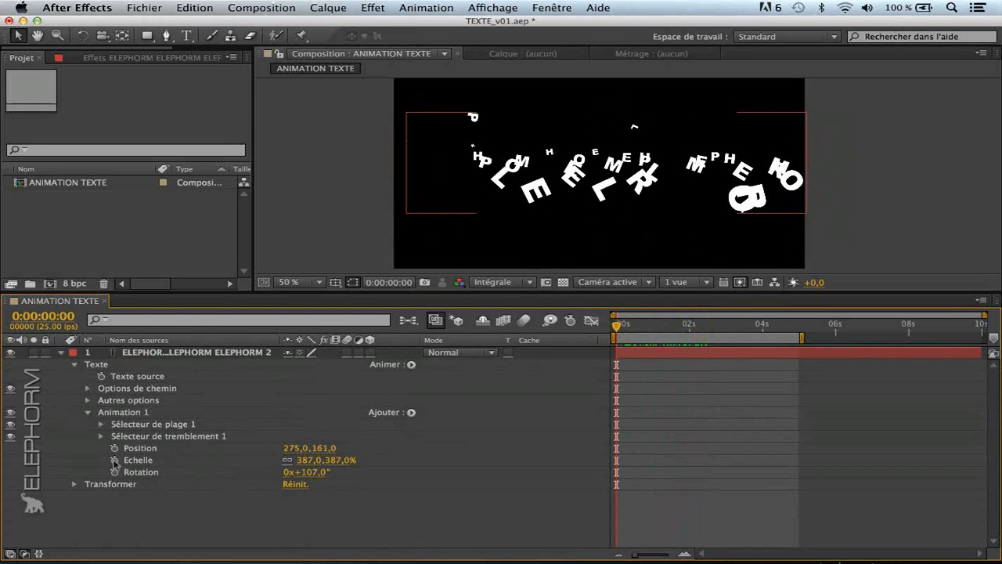
{"action": "left_click_drag", "start_coordinate": [114, 449], "coordinate": [114, 472]}
{"action": "left_click_drag", "start_coordinate": [626, 326], "coordinate": [763, 327]}
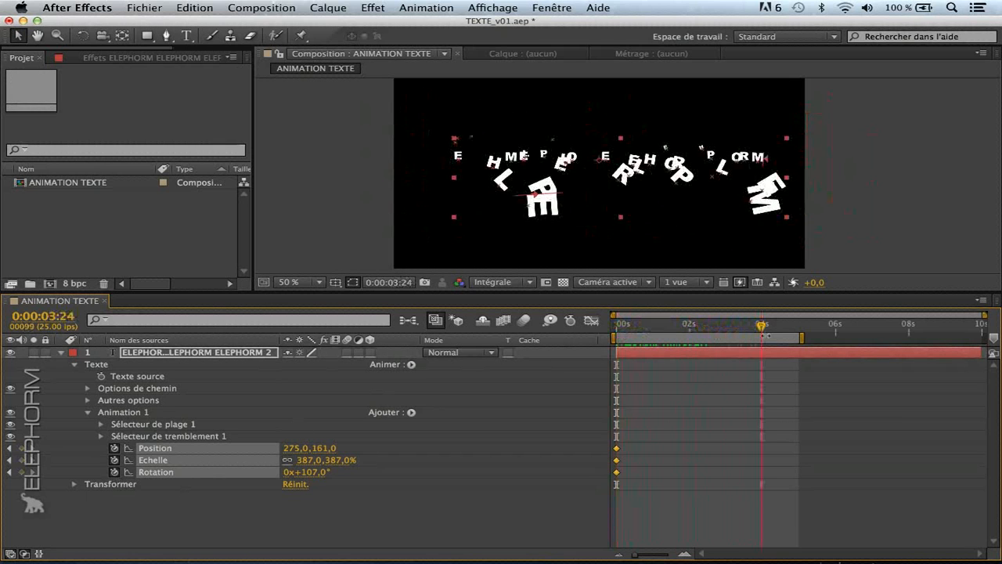
{"action": "right_click", "coordinate": [173, 454]}
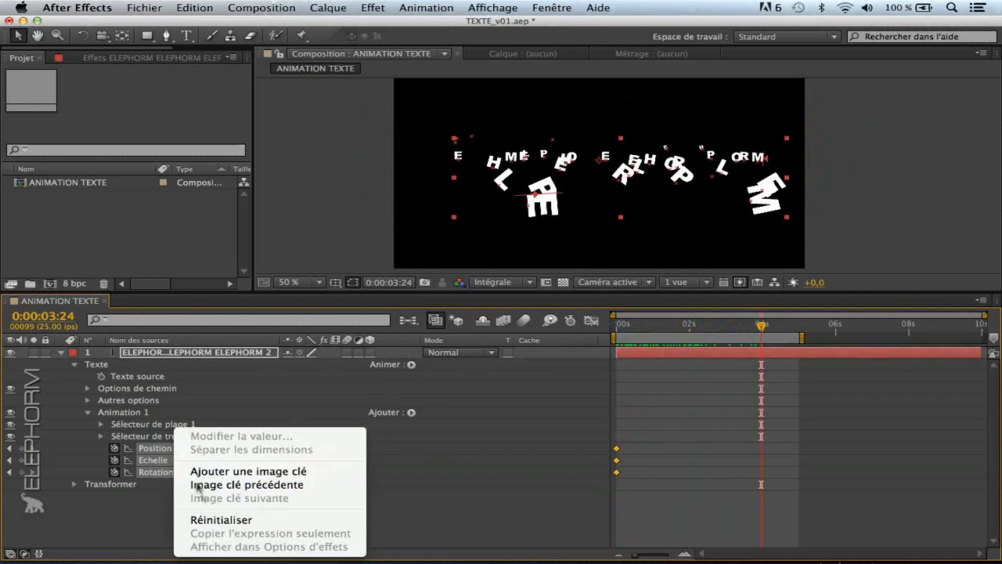
{"action": "left_click", "coordinate": [205, 519]}
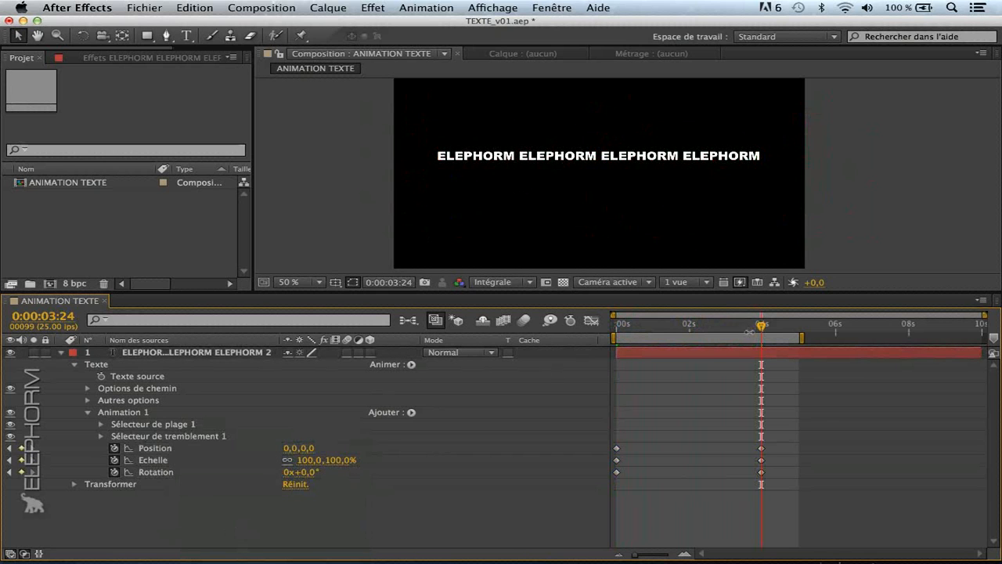
- Return to 0:00:00:00 and preview the letters assembling into the text
{"action": "left_click_drag", "start_coordinate": [763, 327], "coordinate": [537, 367]}
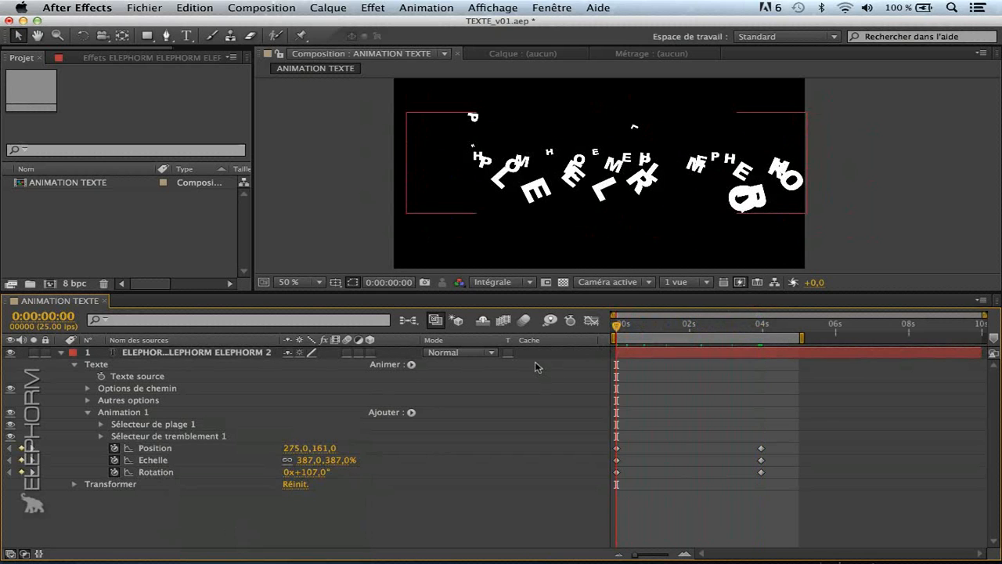
{"action": "key", "text": "KP_0"}
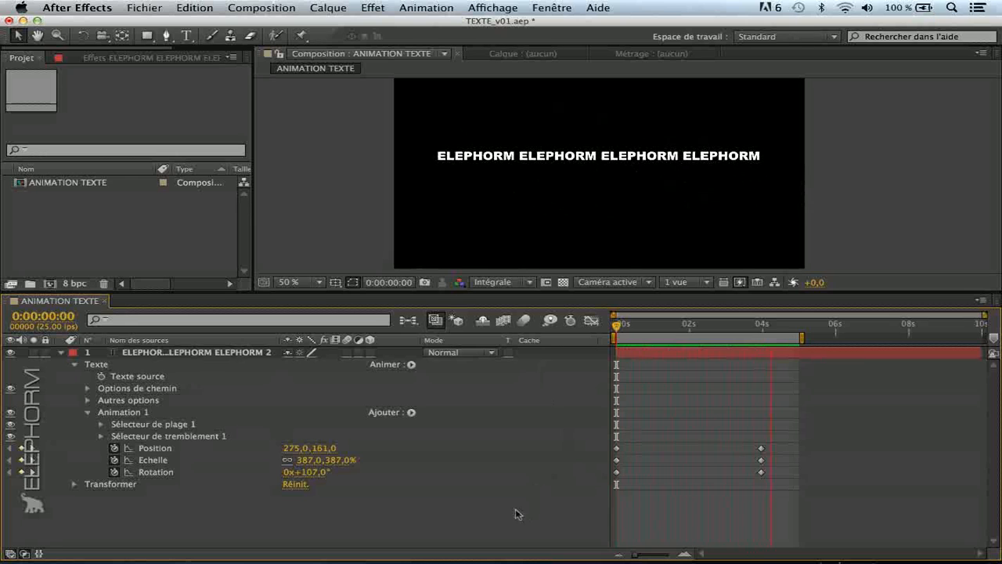
{"action": "key", "text": "space"}
- Remove all keyframes from the animator's Position, Echelle and Rotation properties at 0:00:00:00
{"action": "left_click_drag", "start_coordinate": [729, 425], "coordinate": [785, 494]}
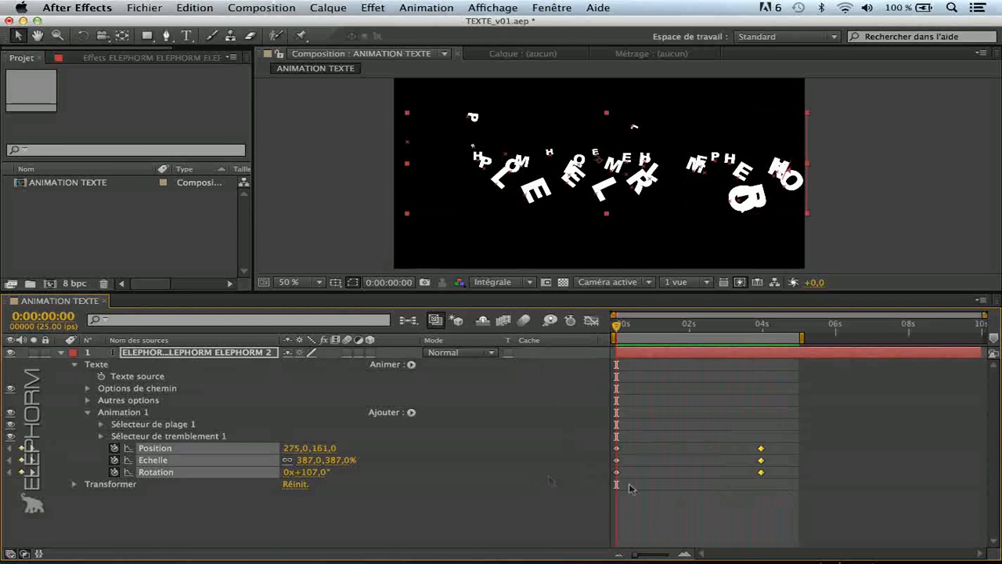
{"action": "left_click", "coordinate": [122, 535]}
{"action": "left_click_drag", "start_coordinate": [115, 449], "coordinate": [114, 477]}
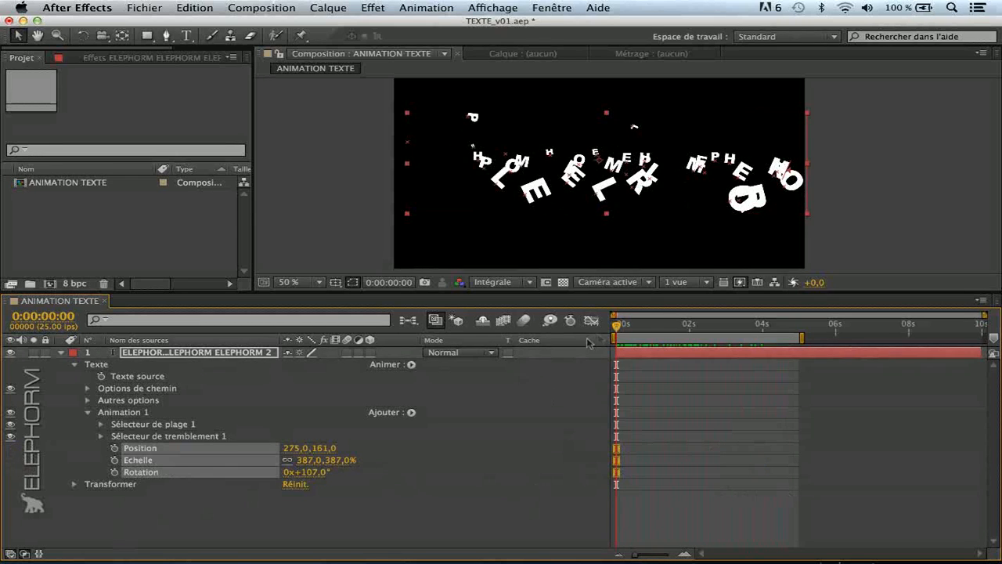
- Expand Sélecteur de plage 1, keyframe Début at 0%, and move the keyframe close to the composition's start
{"action": "key", "text": "space"}
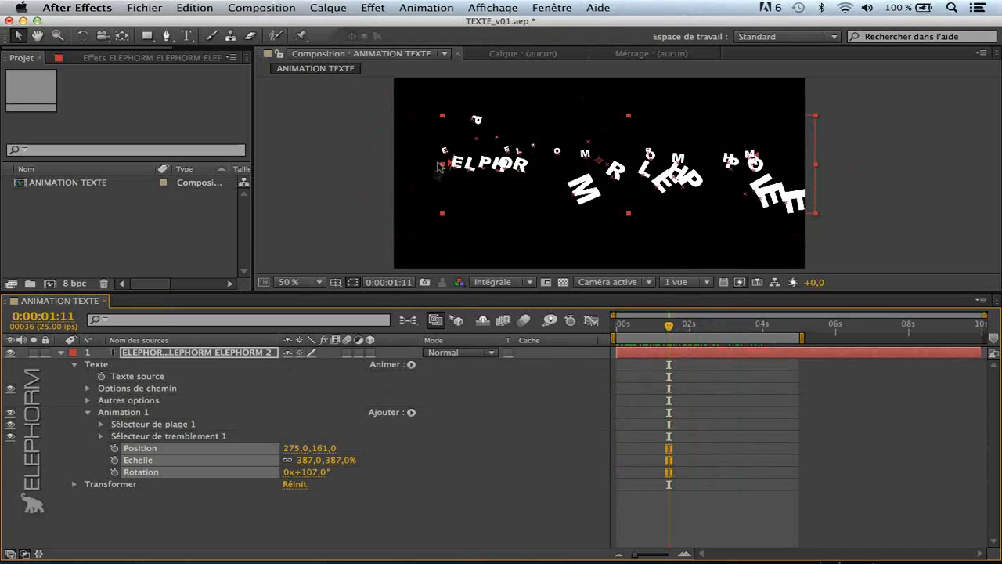
{"action": "left_click", "coordinate": [118, 437]}
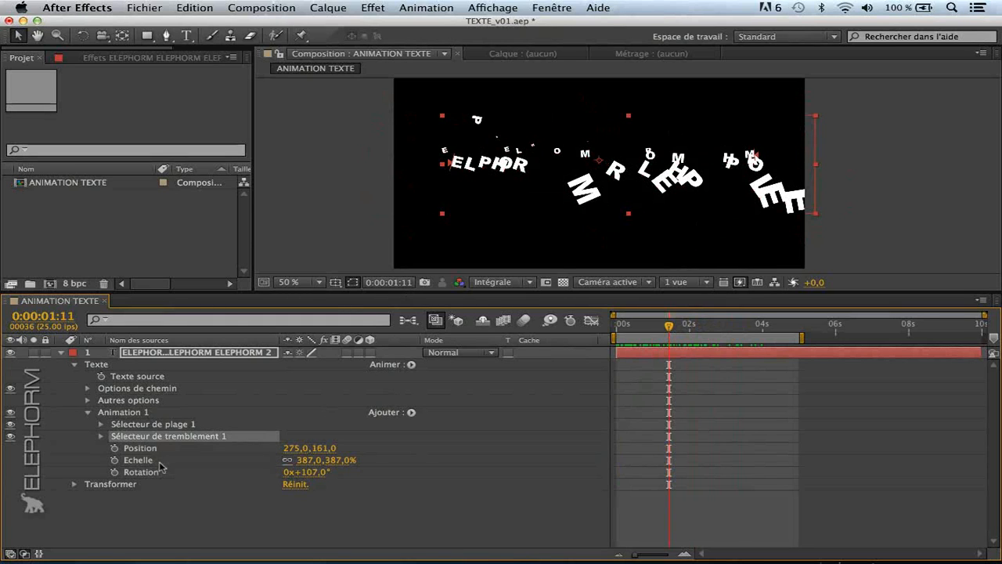
{"action": "left_click", "coordinate": [138, 425]}
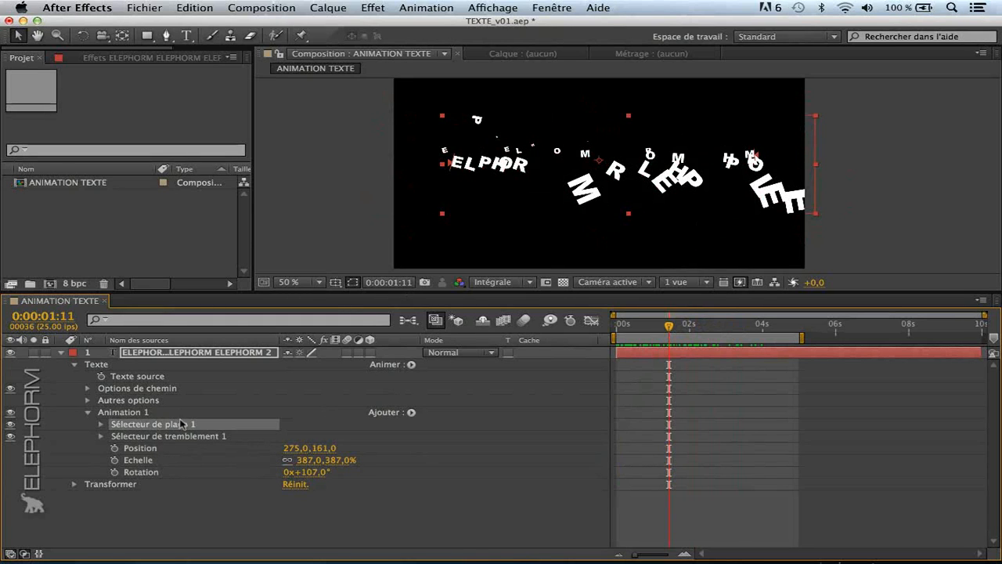
{"action": "left_click", "coordinate": [100, 424]}
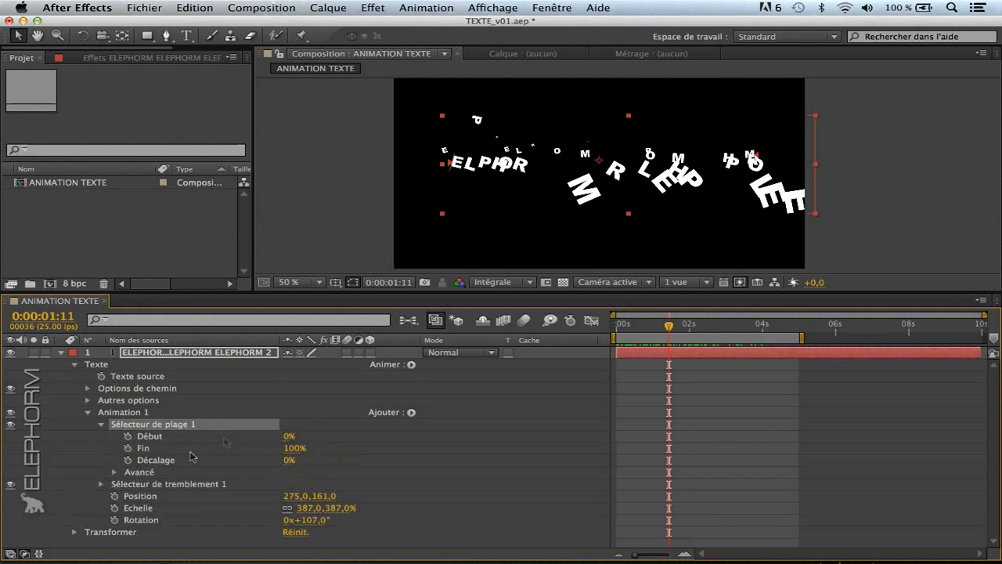
{"action": "mouse_move", "coordinate": [288, 436]}
{"action": "left_mouse_down"}
{"action": "mouse_move", "coordinate": [345, 436]}
{"action": "mouse_move", "coordinate": [296, 437]}
{"action": "left_mouse_up"}
{"action": "left_click", "coordinate": [128, 437]}
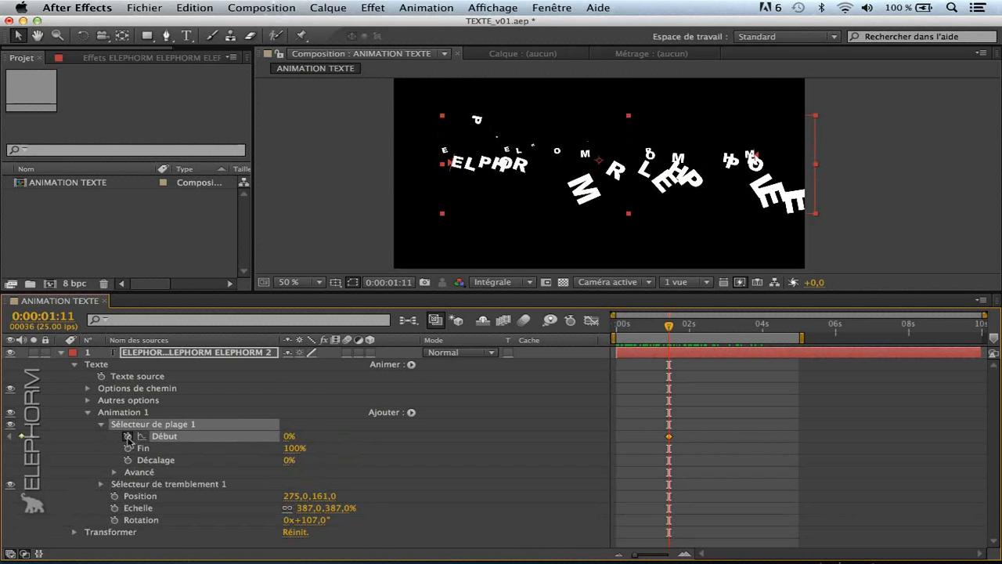
{"action": "left_click_drag", "start_coordinate": [629, 443], "coordinate": [623, 443]}
- Set Début of Sélecteur de plage 1 to 100% at 0:00:04:01, and return to 0:00:00:00
{"action": "key", "text": "space"}
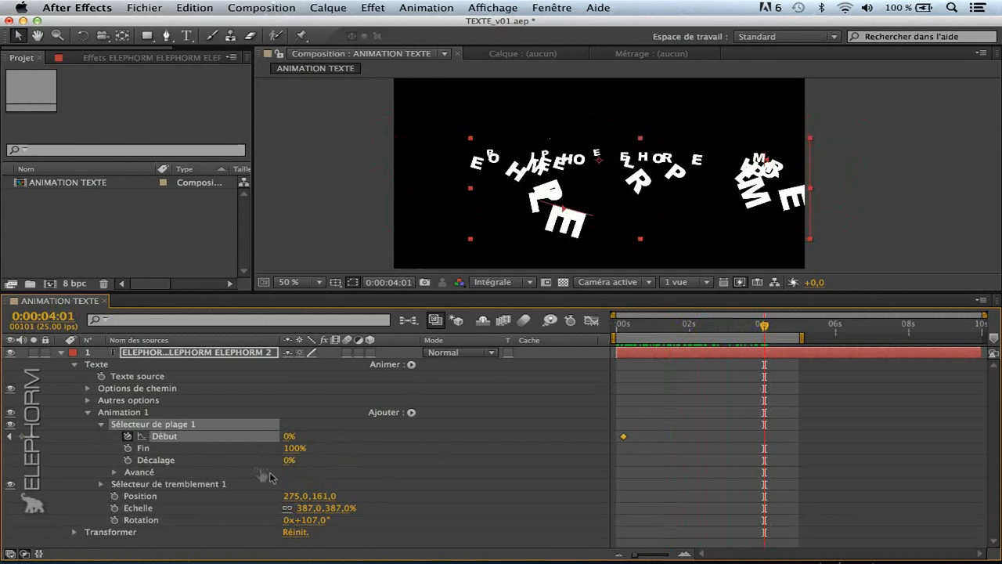
{"action": "left_click_drag", "start_coordinate": [288, 436], "coordinate": [426, 417]}
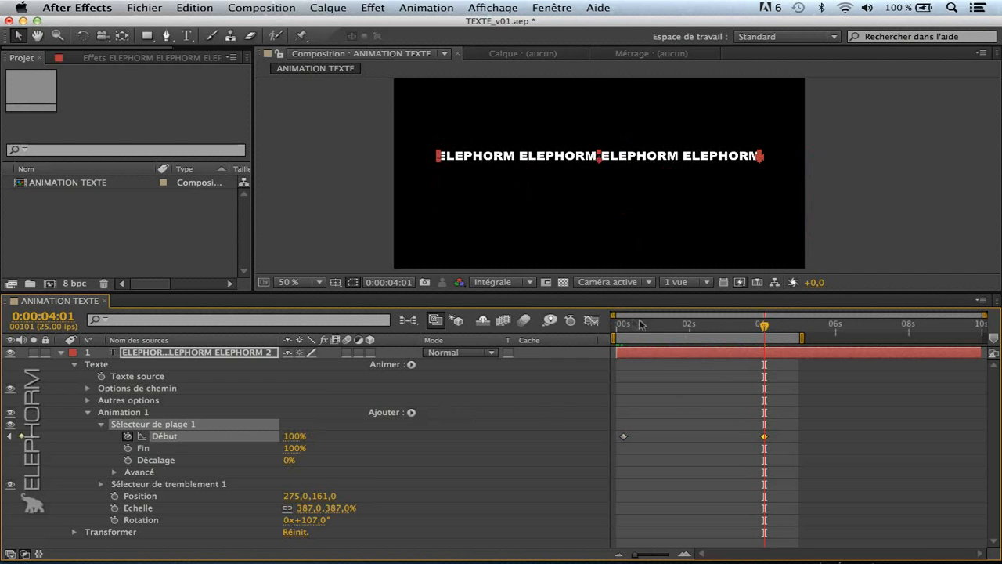
{"action": "left_click_drag", "start_coordinate": [640, 324], "coordinate": [617, 324]}
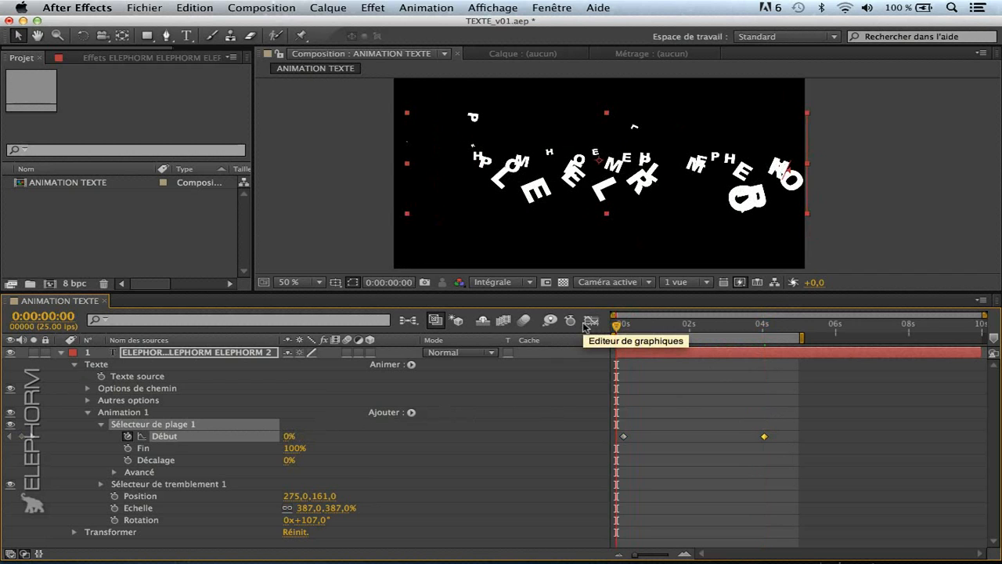
- Preview the letter animation and check which selector types can be added to Animation 1
{"action": "key", "text": "space"}
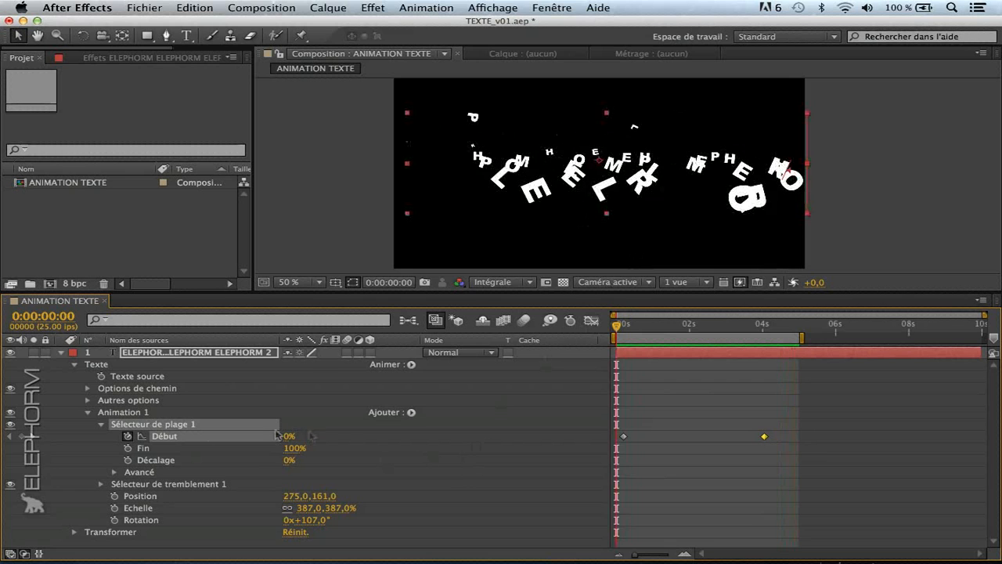
{"action": "left_click", "coordinate": [396, 383]}
{"action": "left_click", "coordinate": [412, 414]}
{"action": "mouse_move", "coordinate": [458, 425]}
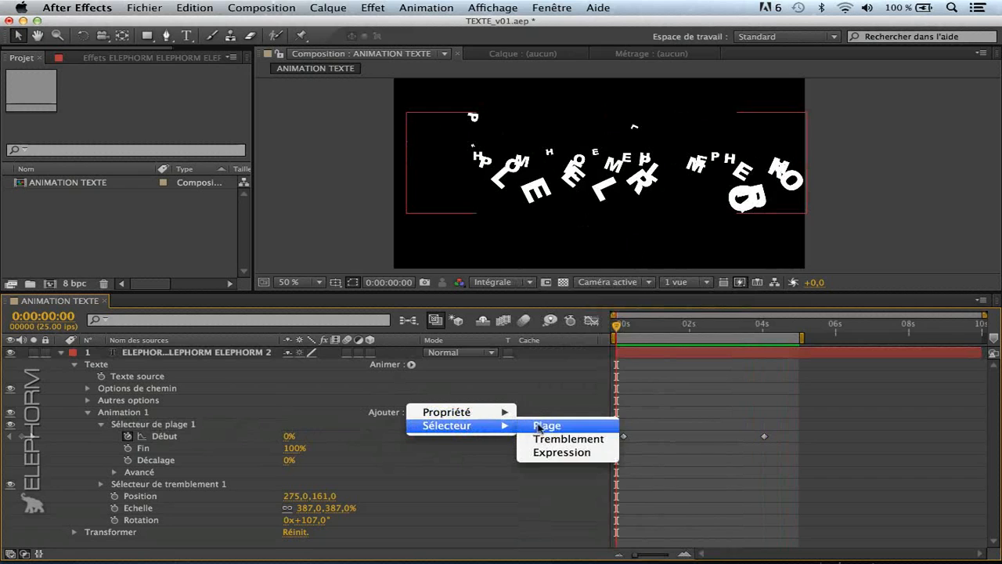
{"action": "left_click", "coordinate": [305, 404]}
- Collapse Sélecteur de plage 1 inside Animation 1 and select it
{"action": "left_click", "coordinate": [125, 413]}
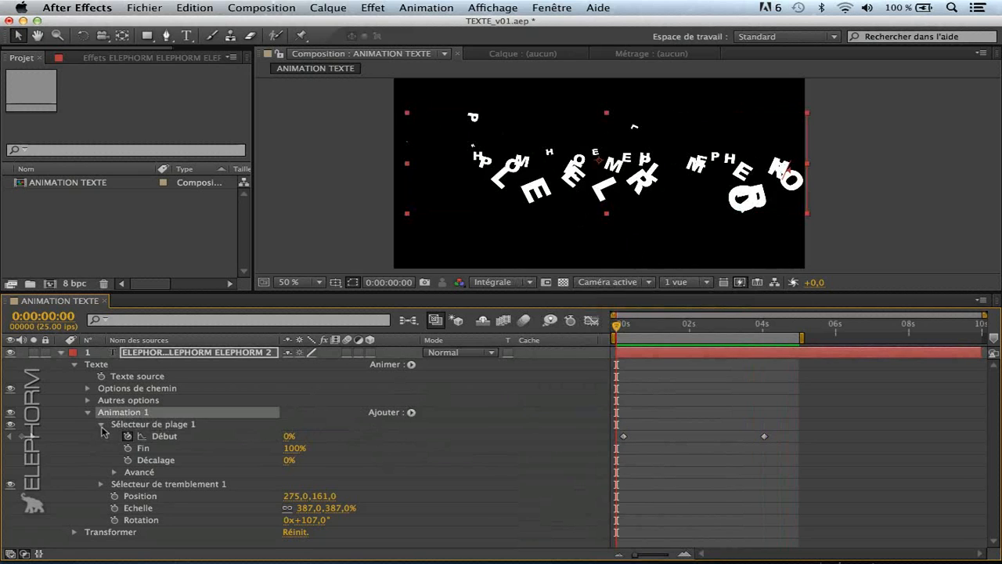
{"action": "left_click", "coordinate": [101, 424]}
{"action": "left_click", "coordinate": [157, 425]}
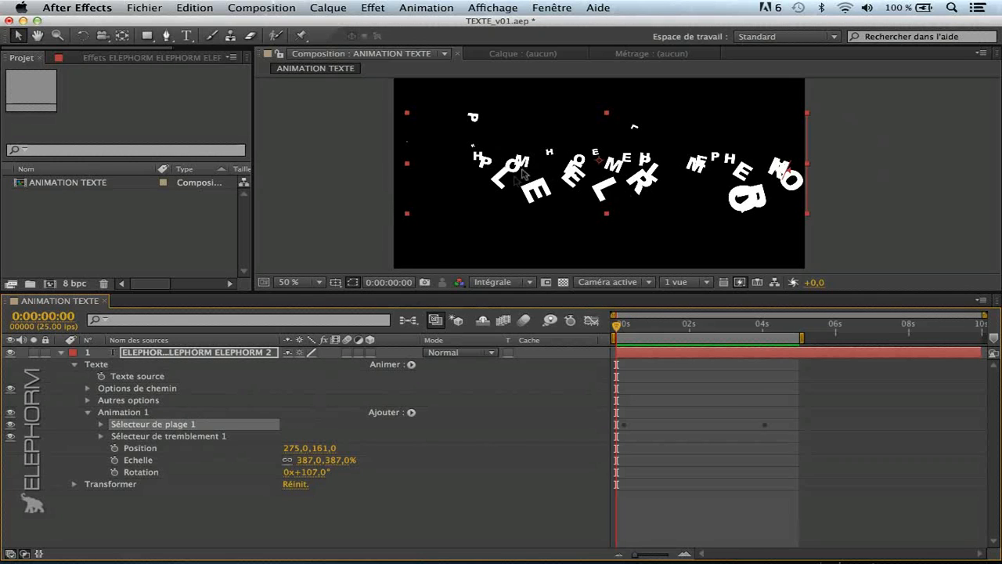
- Review Animation 1 with its range selector and its Position, Echelle and Rotation properties, and clear the selection
{"action": "left_click", "coordinate": [146, 451]}
{"action": "left_click", "coordinate": [148, 461], "text": "shift"}
{"action": "left_click", "coordinate": [155, 472], "text": "shift"}
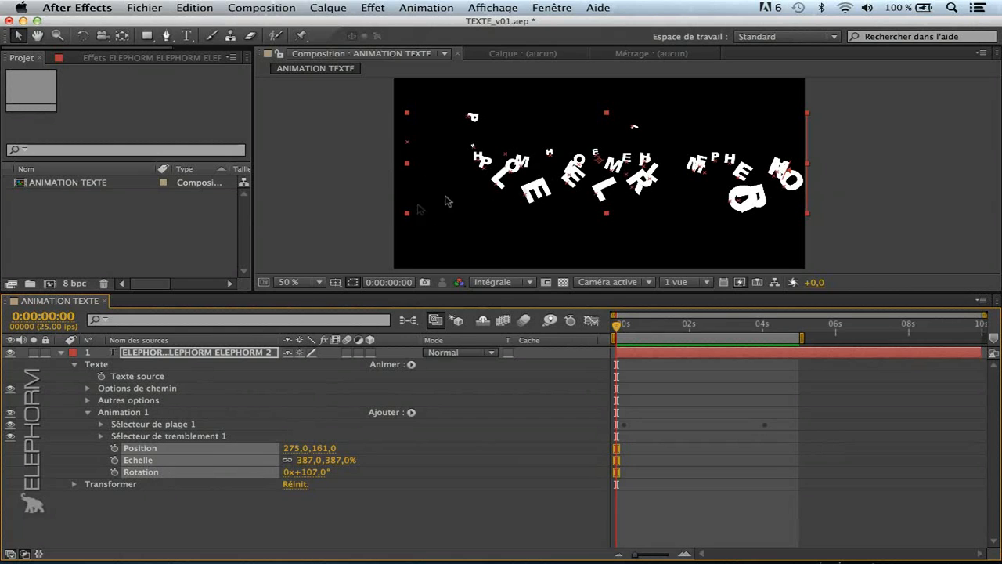
{"action": "left_click", "coordinate": [125, 413]}
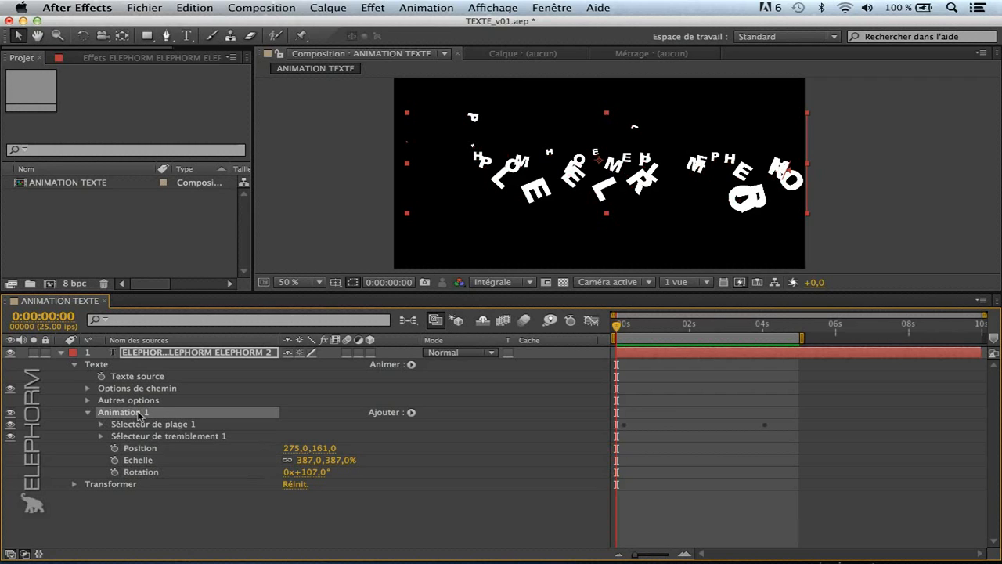
{"action": "left_click", "coordinate": [145, 426]}
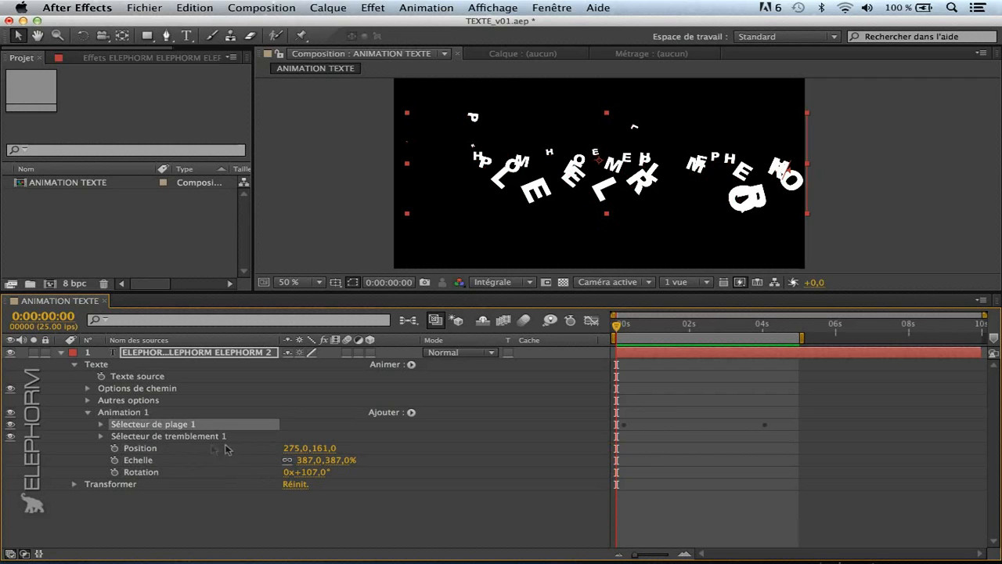
{"action": "left_click", "coordinate": [149, 448]}
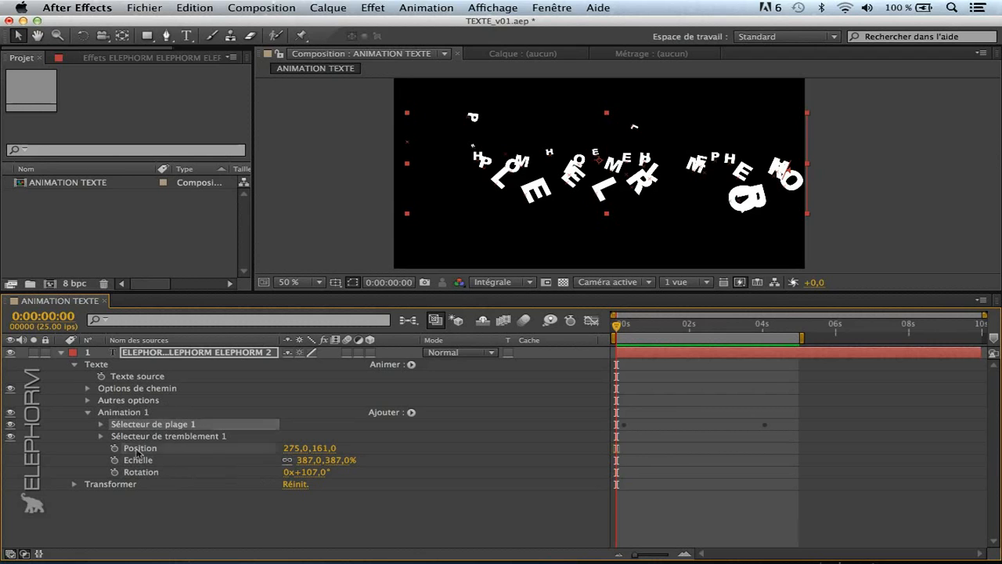
{"action": "left_click", "coordinate": [150, 460]}
{"action": "left_click", "coordinate": [150, 473]}
{"action": "left_click", "coordinate": [197, 519]}
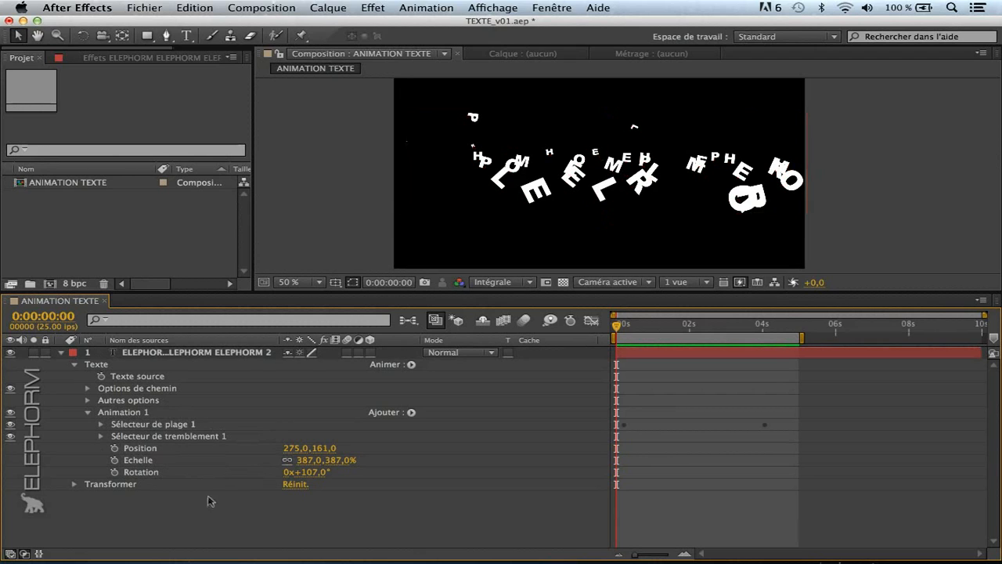
- Scrub through the early part of the composition to examine the letters assembling, stopping at 0:00:01:17
{"action": "left_click_drag", "start_coordinate": [679, 326], "coordinate": [676, 368]}
{"action": "mouse_move", "coordinate": [680, 329]}
{"action": "left_mouse_down"}
{"action": "mouse_move", "coordinate": [708, 331]}
{"action": "mouse_move", "coordinate": [681, 332]}
{"action": "left_mouse_up"}
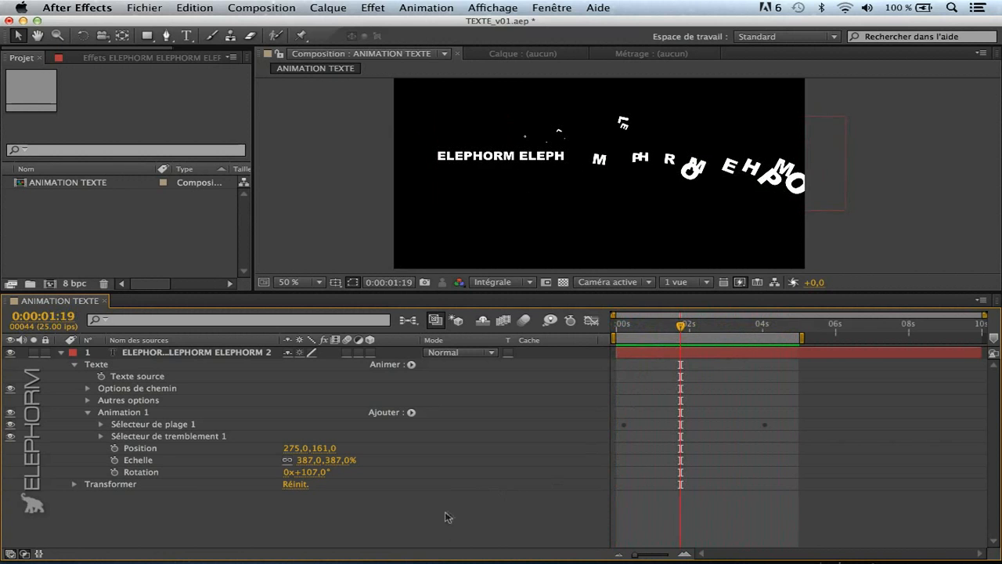
{"action": "left_click_drag", "start_coordinate": [681, 327], "coordinate": [678, 375]}
- Select Animation 1, give the composition viewer more height, and show Effets et paramètres prédéfinis
{"action": "left_click", "coordinate": [133, 413]}
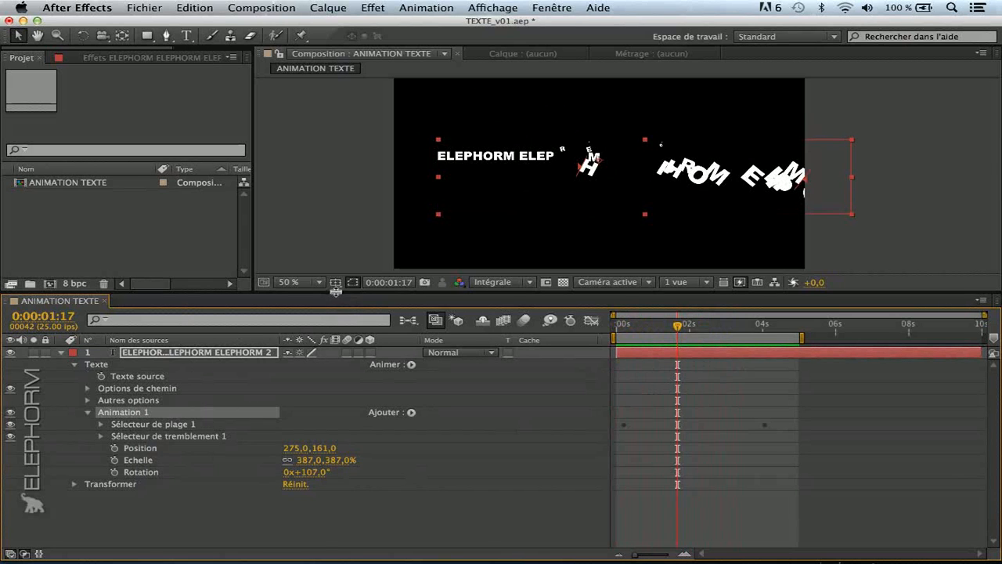
{"action": "left_click_drag", "start_coordinate": [335, 290], "coordinate": [335, 360]}
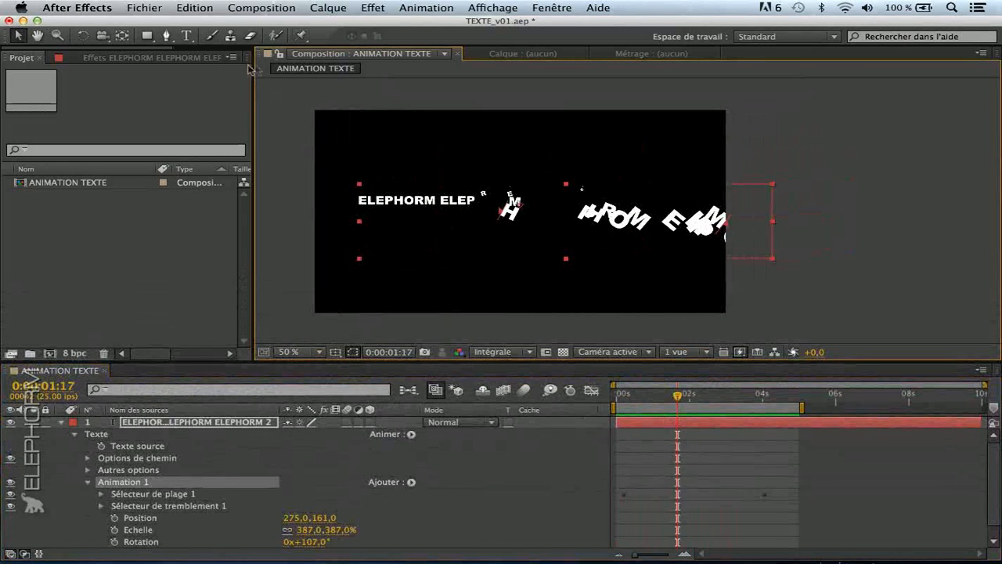
{"action": "left_click", "coordinate": [545, 7]}
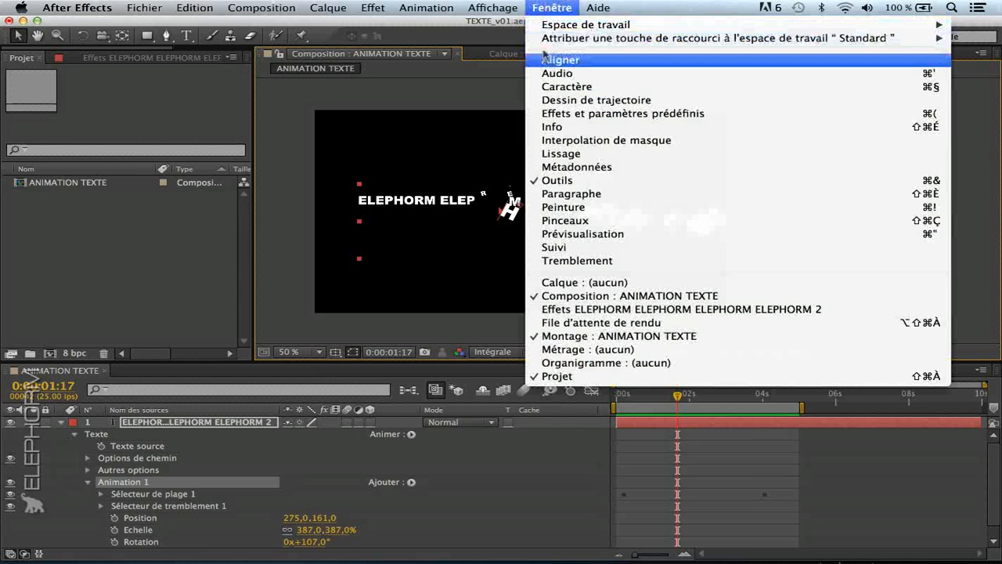
{"action": "left_click", "coordinate": [577, 114]}
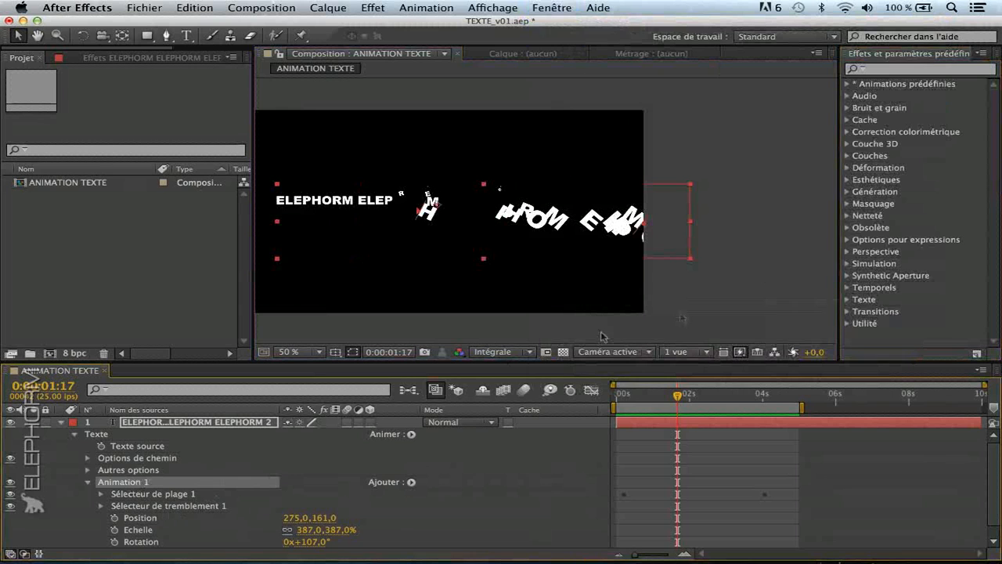
- Save Animation 1 as an animation preset named "variation" in the Animate In folder
{"action": "left_click_drag", "start_coordinate": [862, 339], "coordinate": [868, 342]}
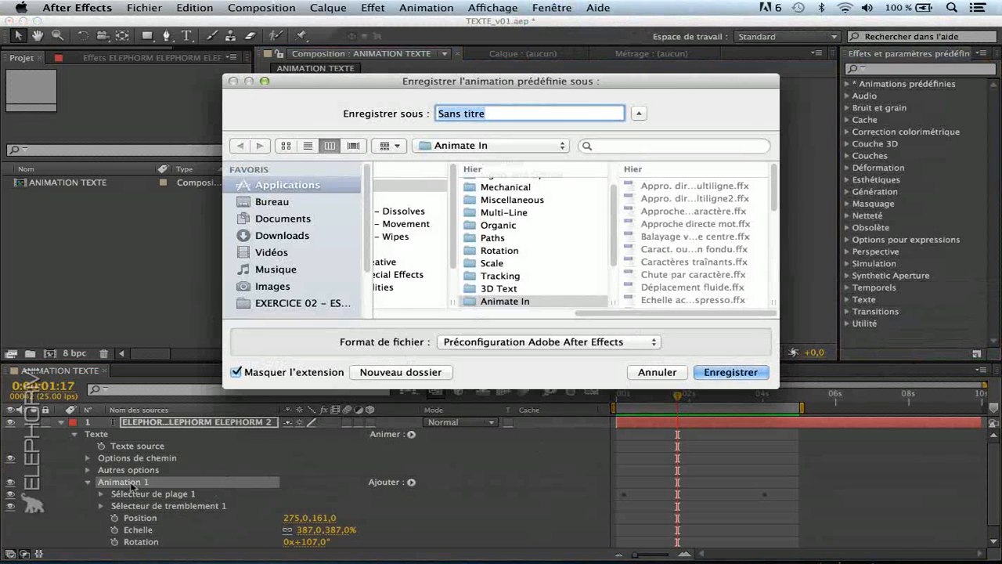
{"action": "left_click_drag", "start_coordinate": [454, 81], "coordinate": [422, 83]}
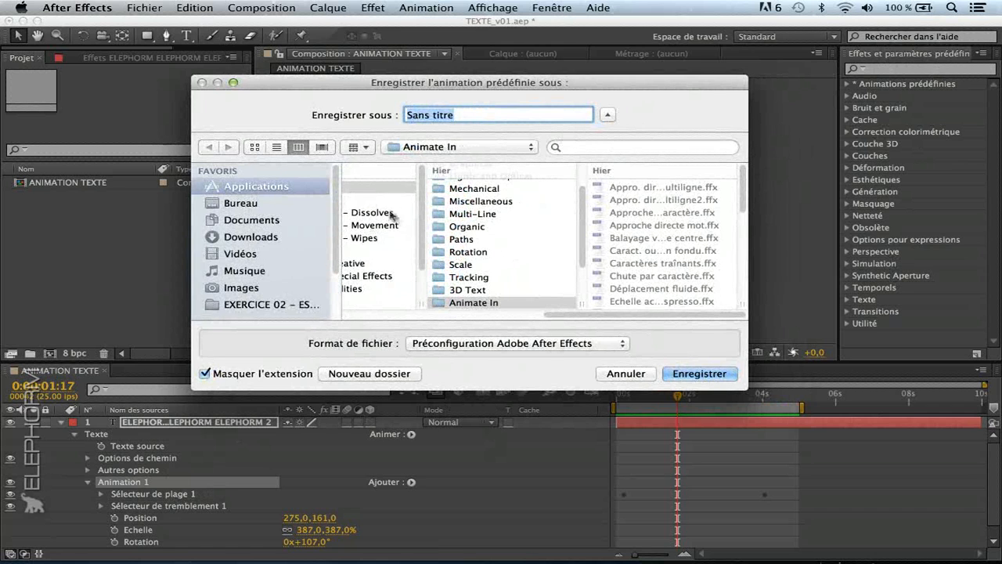
{"action": "scroll", "coordinate": [583, 274], "scroll_direction": "down", "scroll_amount": 3}
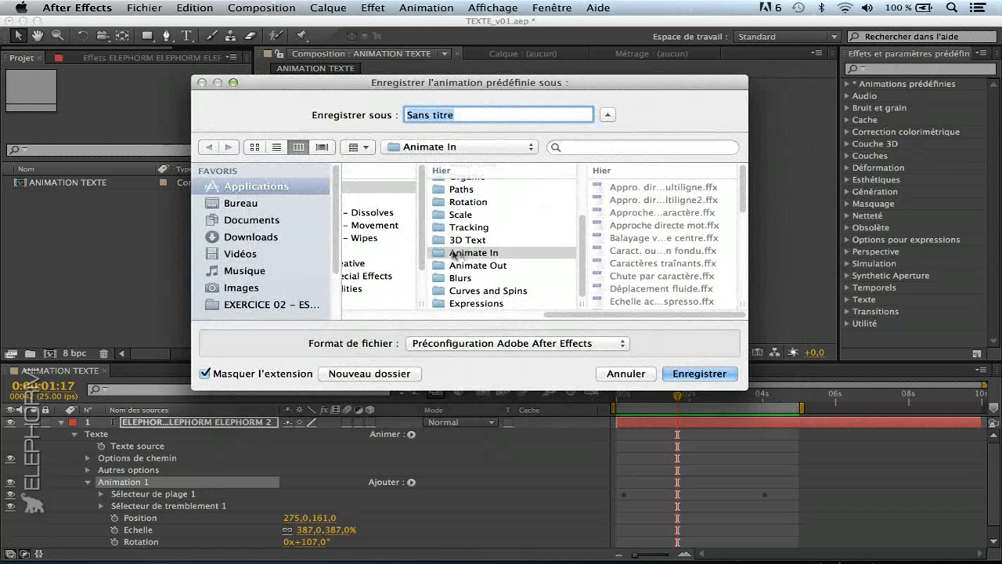
{"action": "scroll", "coordinate": [583, 242], "scroll_direction": "up", "scroll_amount": 5}
{"action": "scroll", "coordinate": [579, 235], "scroll_direction": "down", "scroll_amount": 4}
{"action": "scroll", "coordinate": [572, 227], "scroll_direction": "up", "scroll_amount": 3}
{"action": "scroll", "coordinate": [574, 219], "scroll_direction": "up", "scroll_amount": 1}
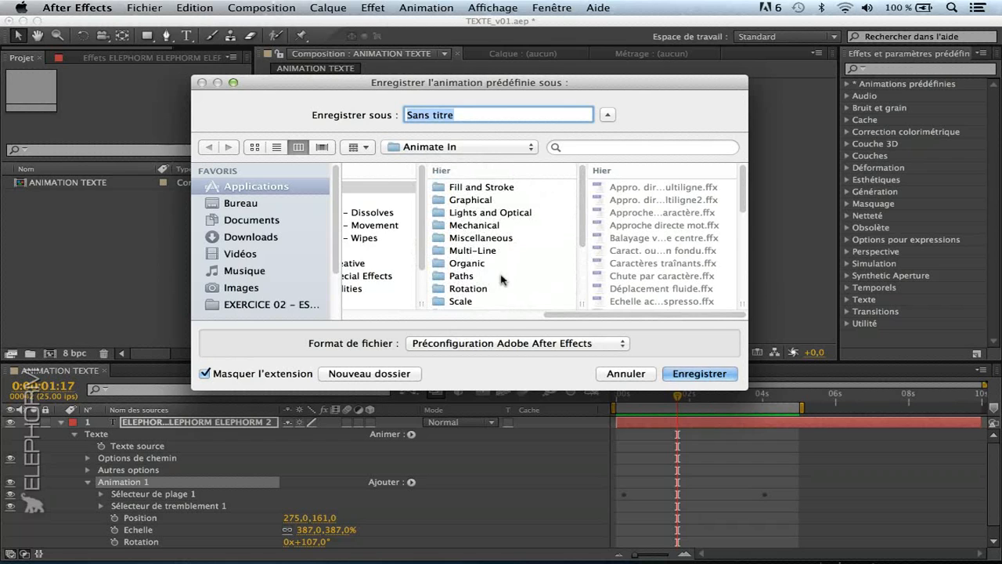
{"action": "scroll", "coordinate": [509, 282], "scroll_direction": "down", "scroll_amount": 4}
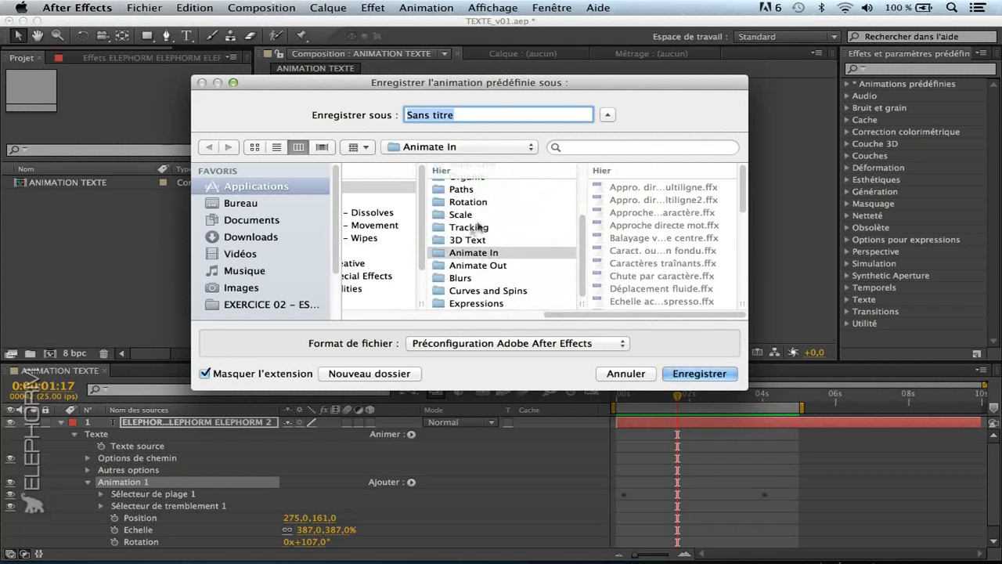
{"action": "left_click", "coordinate": [475, 257]}
{"action": "triple_click", "coordinate": [462, 114]}
{"action": "type", "text": "variation"}
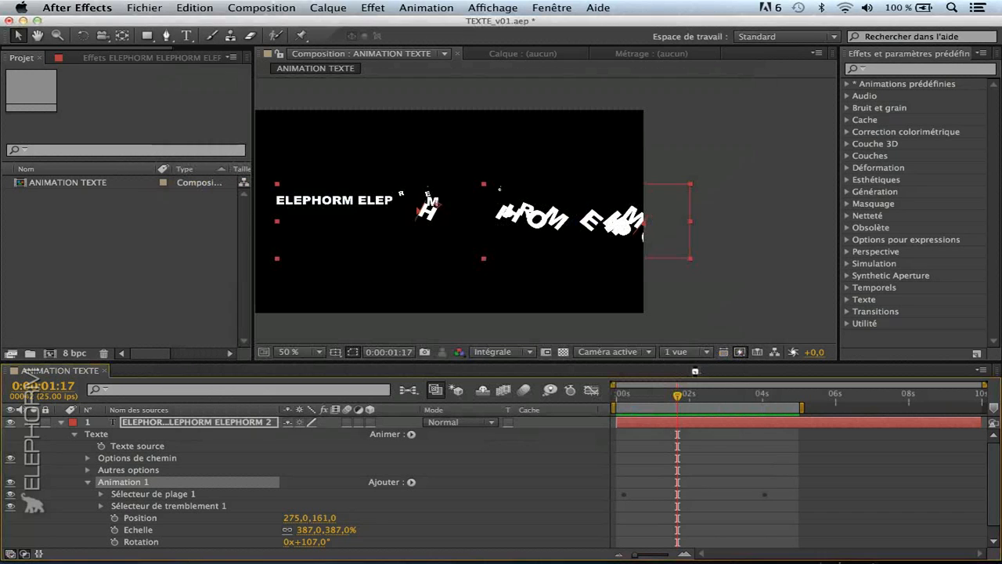
{"action": "left_click", "coordinate": [703, 373]}
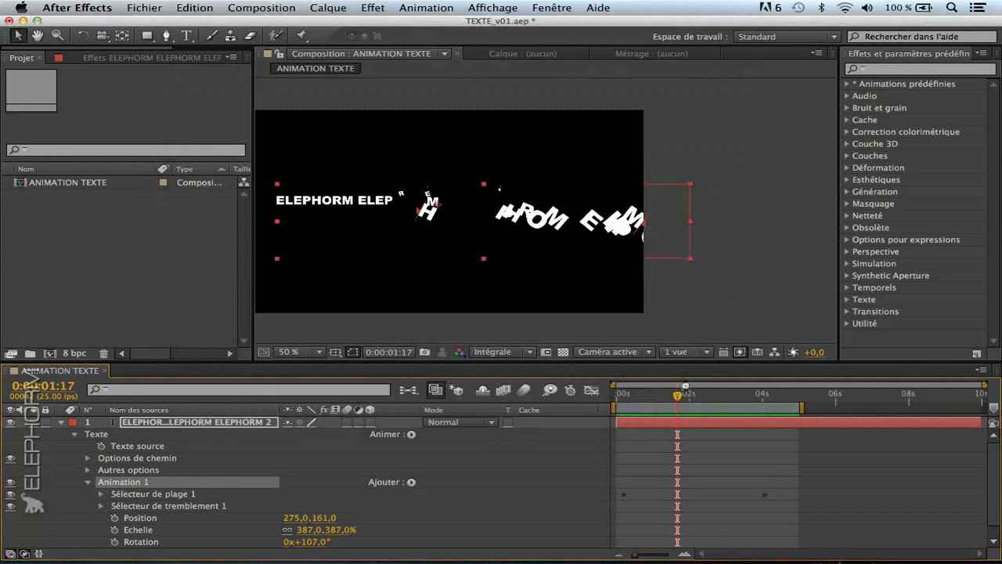
- Locate the variation preset in the Animate In folder of the Text presets, and collapse that folder
{"action": "left_click", "coordinate": [847, 83]}
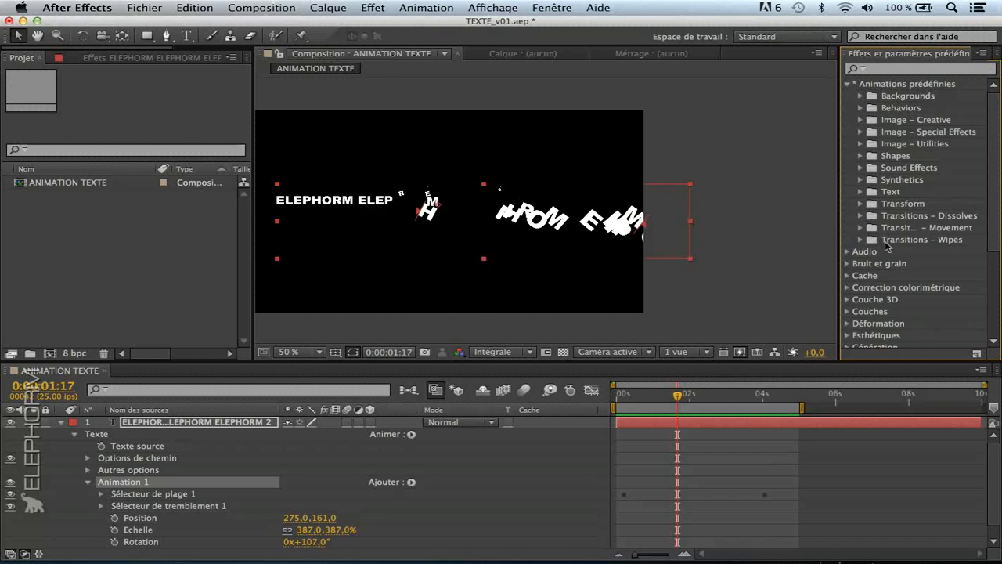
{"action": "left_click", "coordinate": [865, 192]}
{"action": "left_click", "coordinate": [874, 161]}
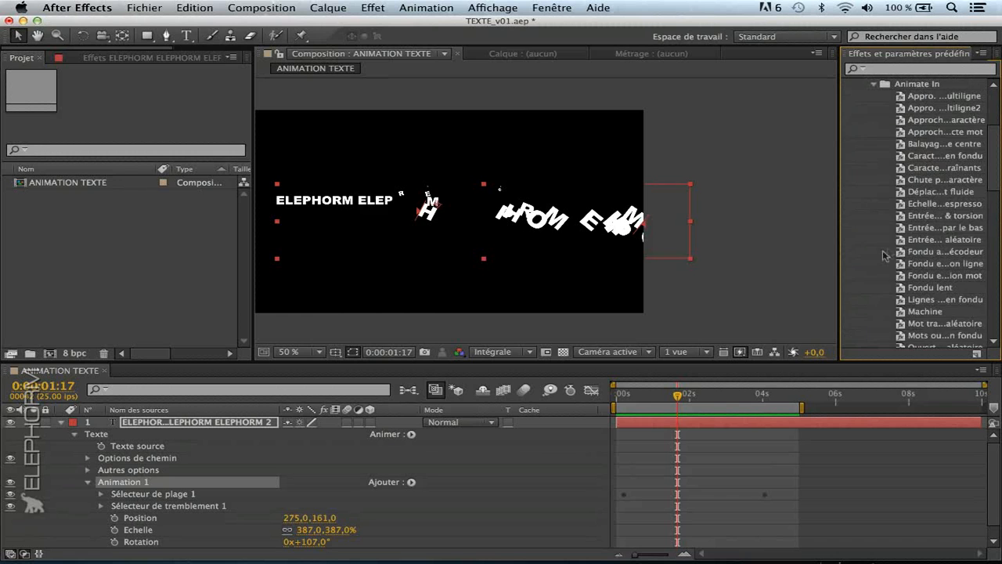
{"action": "left_click_drag", "start_coordinate": [879, 359], "coordinate": [879, 476]}
{"action": "left_click", "coordinate": [923, 431]}
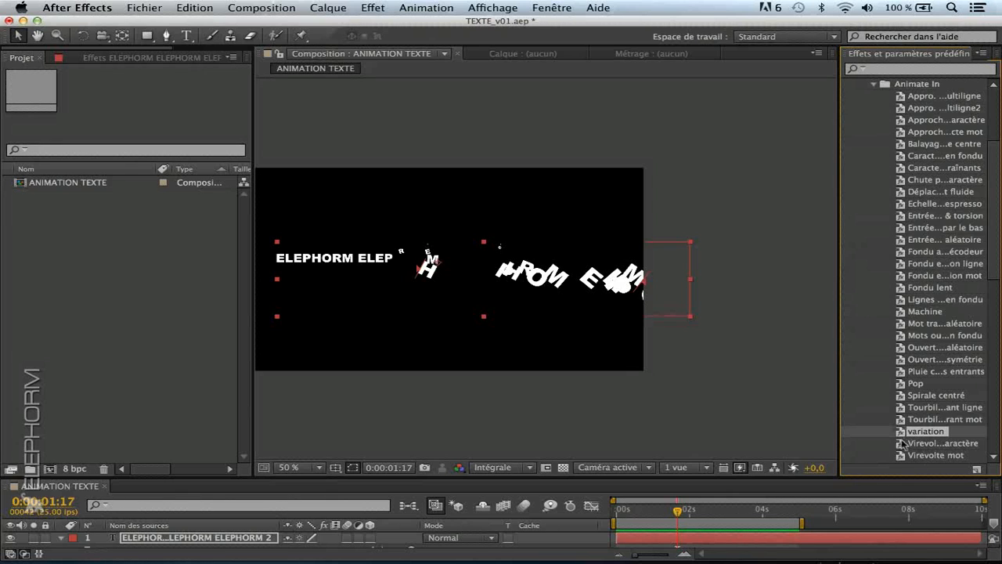
{"action": "left_click_drag", "start_coordinate": [661, 473], "coordinate": [661, 324]}
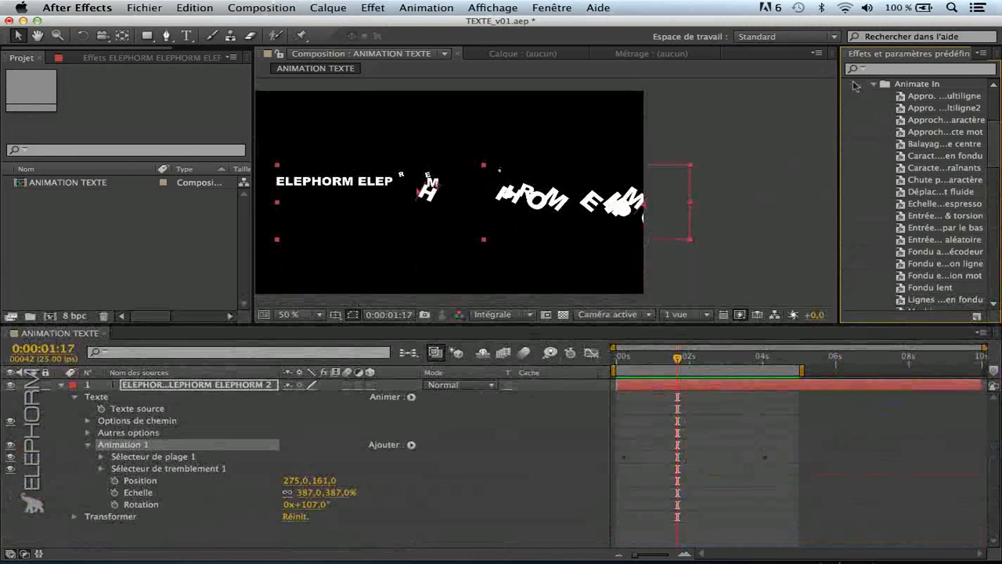
{"action": "left_click", "coordinate": [874, 83]}
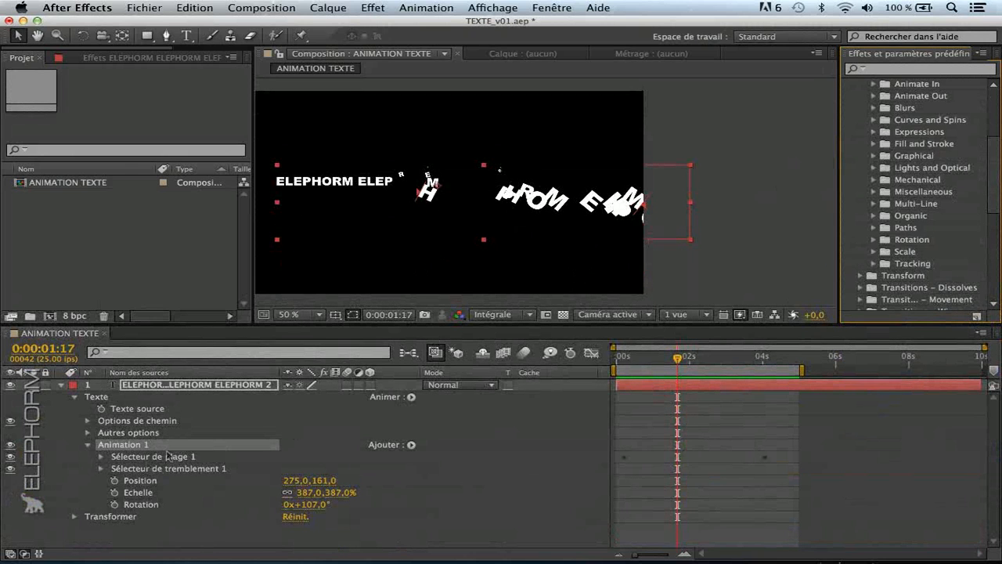
- Review the selectors of Animation 1 and the dialog for saving it as an animation preset, closing it without saving
{"action": "left_click", "coordinate": [151, 469]}
{"action": "left_click", "coordinate": [143, 457]}
{"action": "left_click", "coordinate": [124, 446]}
{"action": "left_click", "coordinate": [426, 8]}
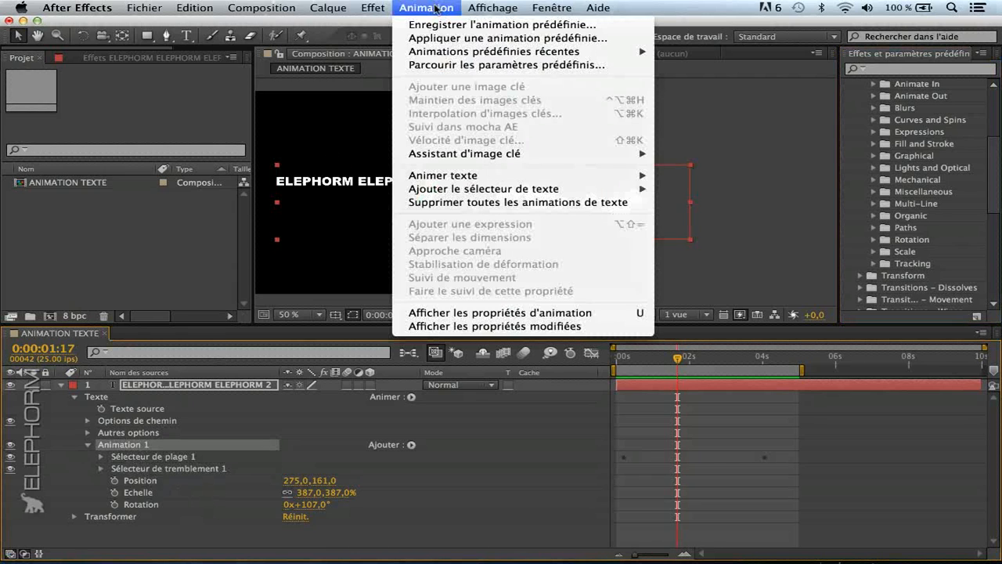
{"action": "left_click", "coordinate": [486, 25]}
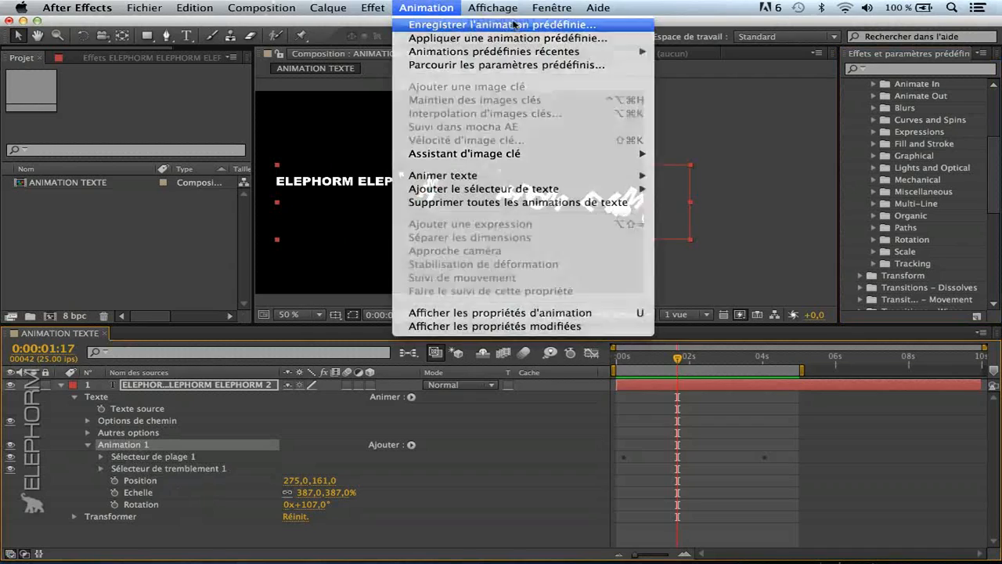
{"action": "left_click_drag", "start_coordinate": [524, 91], "coordinate": [499, 112]}
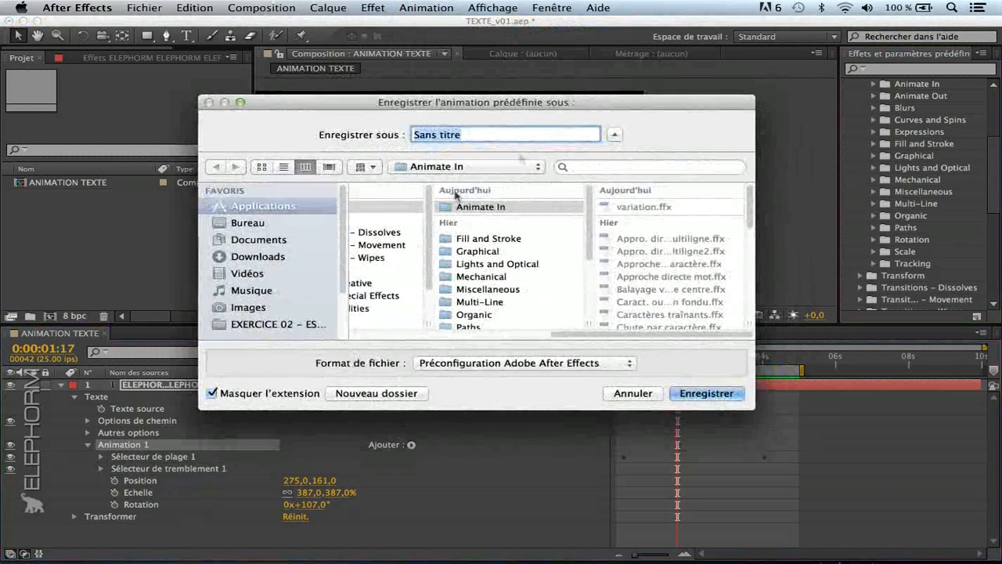
{"action": "key", "text": "Escape"}
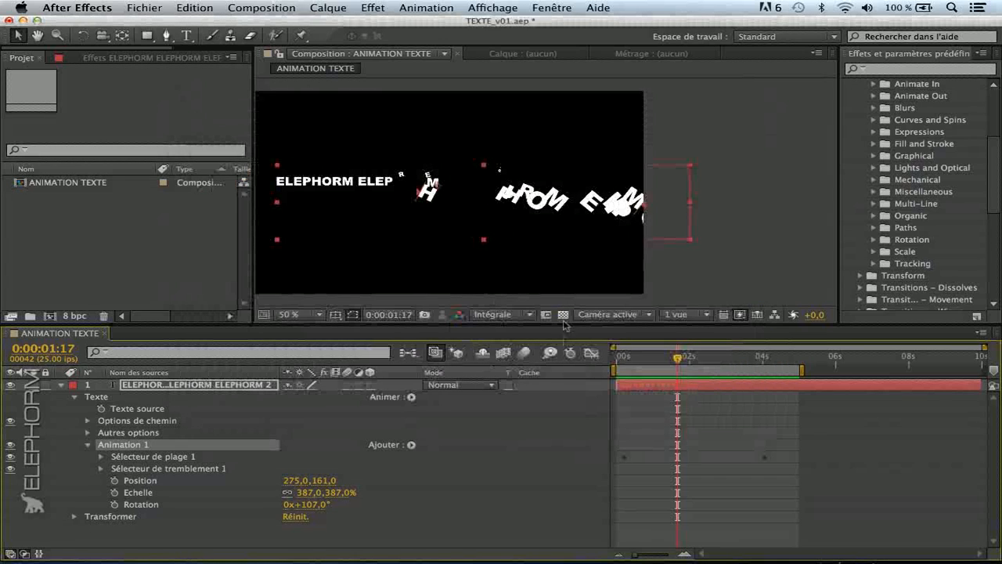
- Select Sélecteur de plage 1 and Sélecteur de tremblement 1 together within Animation 1
{"action": "left_click", "coordinate": [241, 431]}
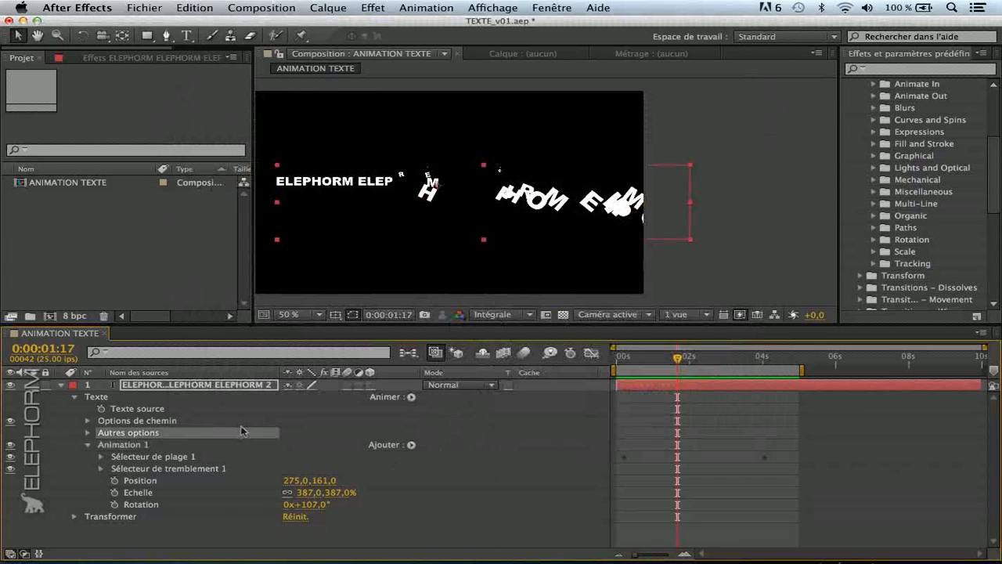
{"action": "left_click", "coordinate": [72, 462]}
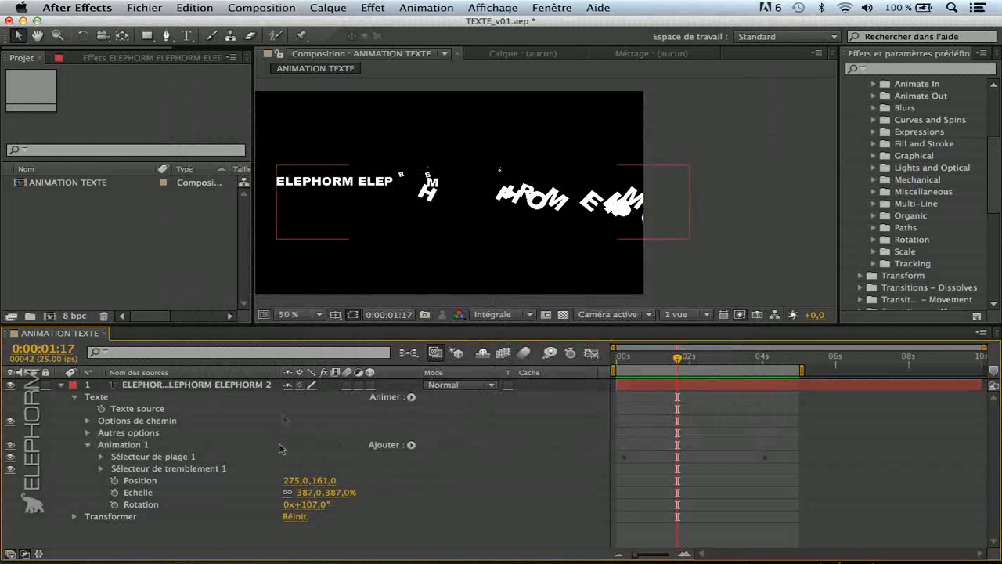
{"action": "left_click_drag", "start_coordinate": [409, 454], "coordinate": [427, 470]}
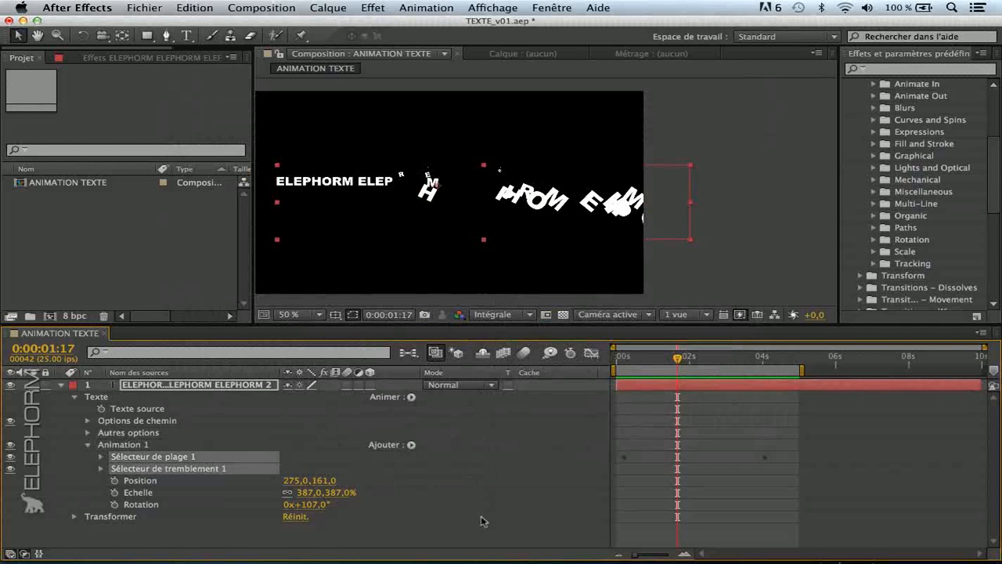